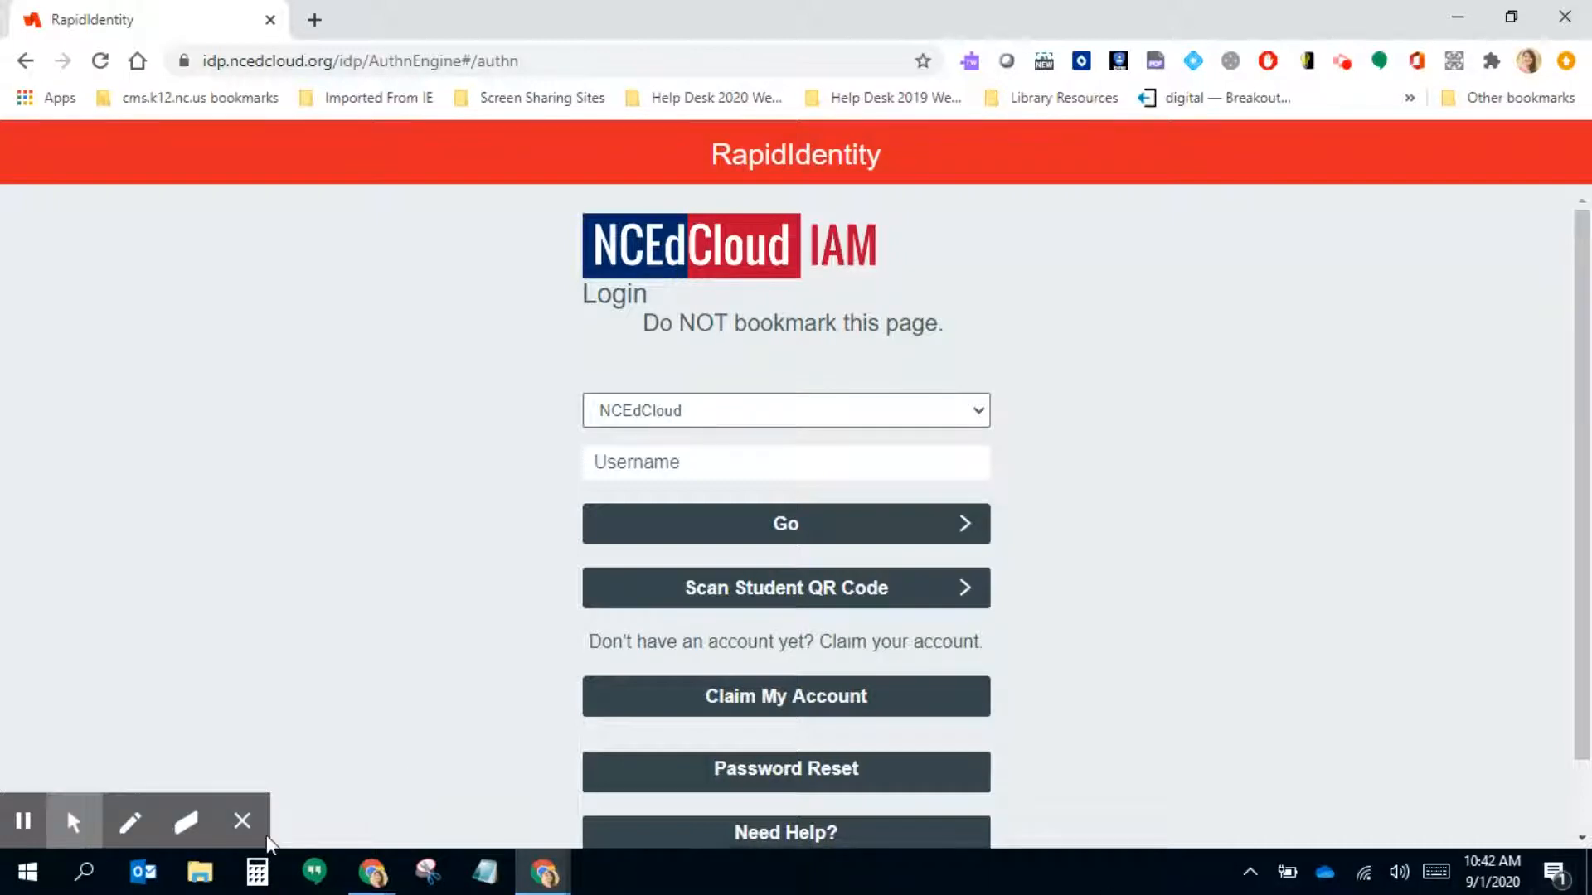
Circle the Follett Destiny app with the annotation pen and open it.
{"action": "left_click", "coordinate": [23, 822]}
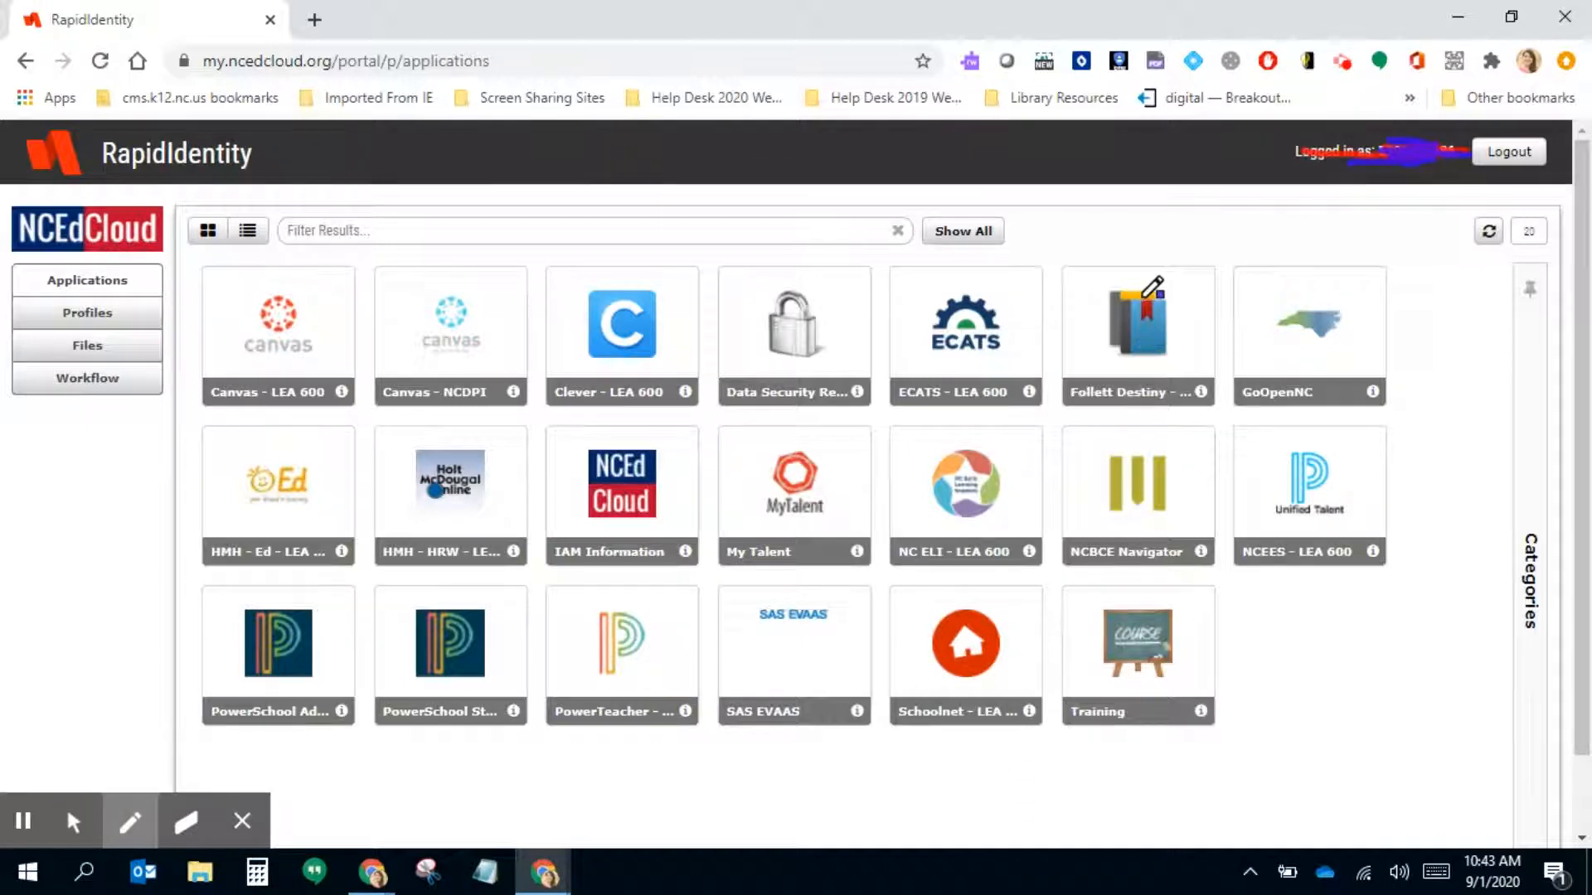
{"action": "mouse_move", "coordinate": [1123, 265]}
{"action": "left_mouse_down"}
{"action": "mouse_move", "coordinate": [1046, 249]}
{"action": "mouse_move", "coordinate": [1172, 406]}
{"action": "mouse_move", "coordinate": [1141, 223]}
{"action": "mouse_move", "coordinate": [1066, 247]}
{"action": "left_mouse_up"}
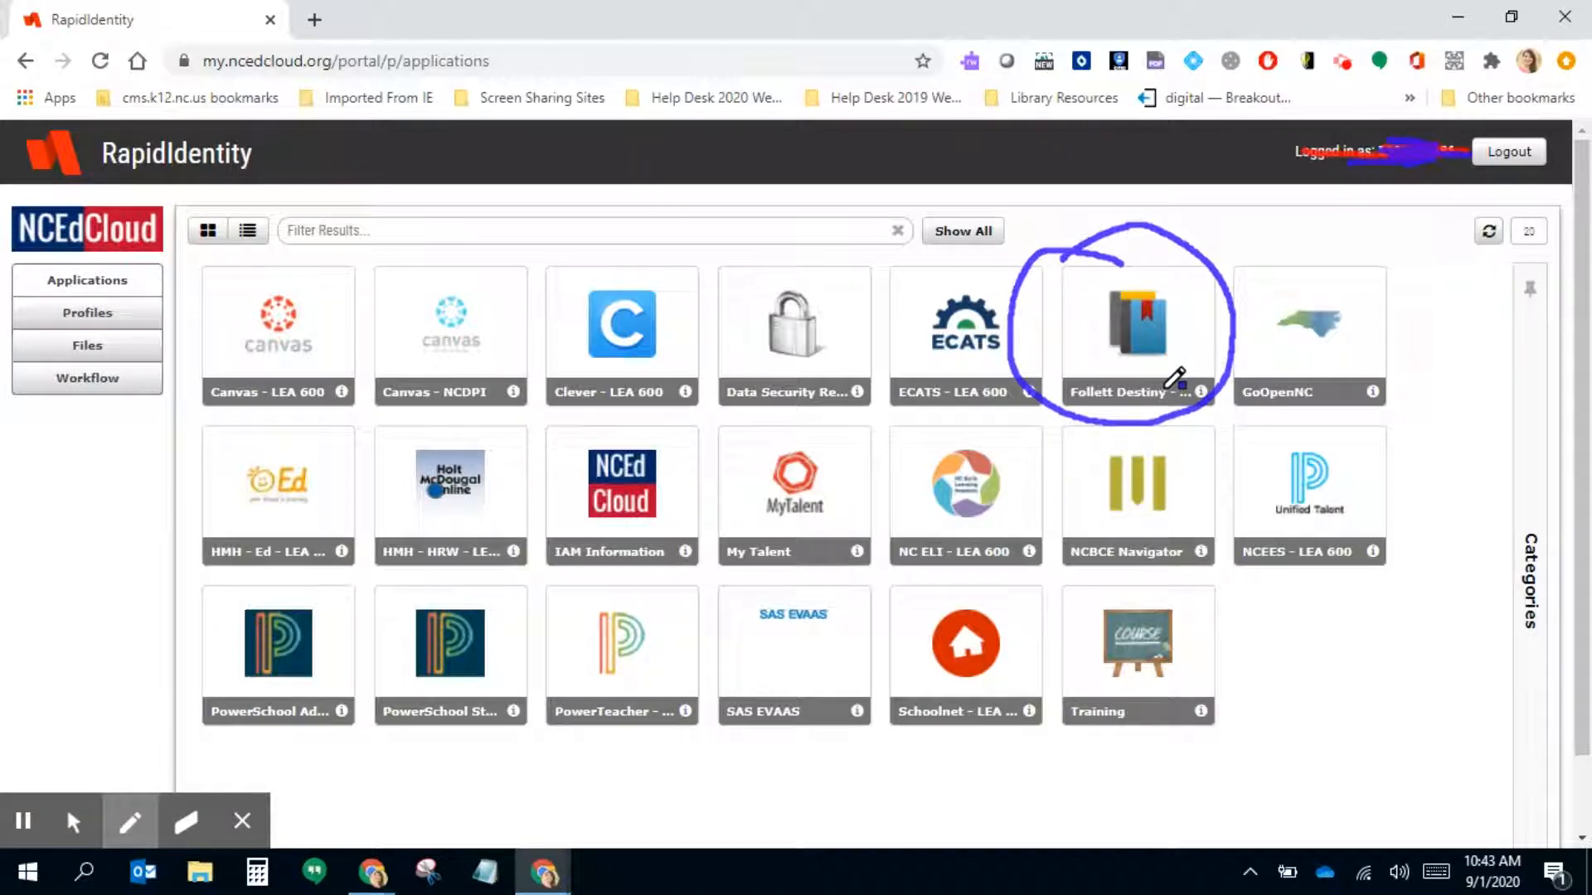
{"action": "left_click", "coordinate": [73, 821]}
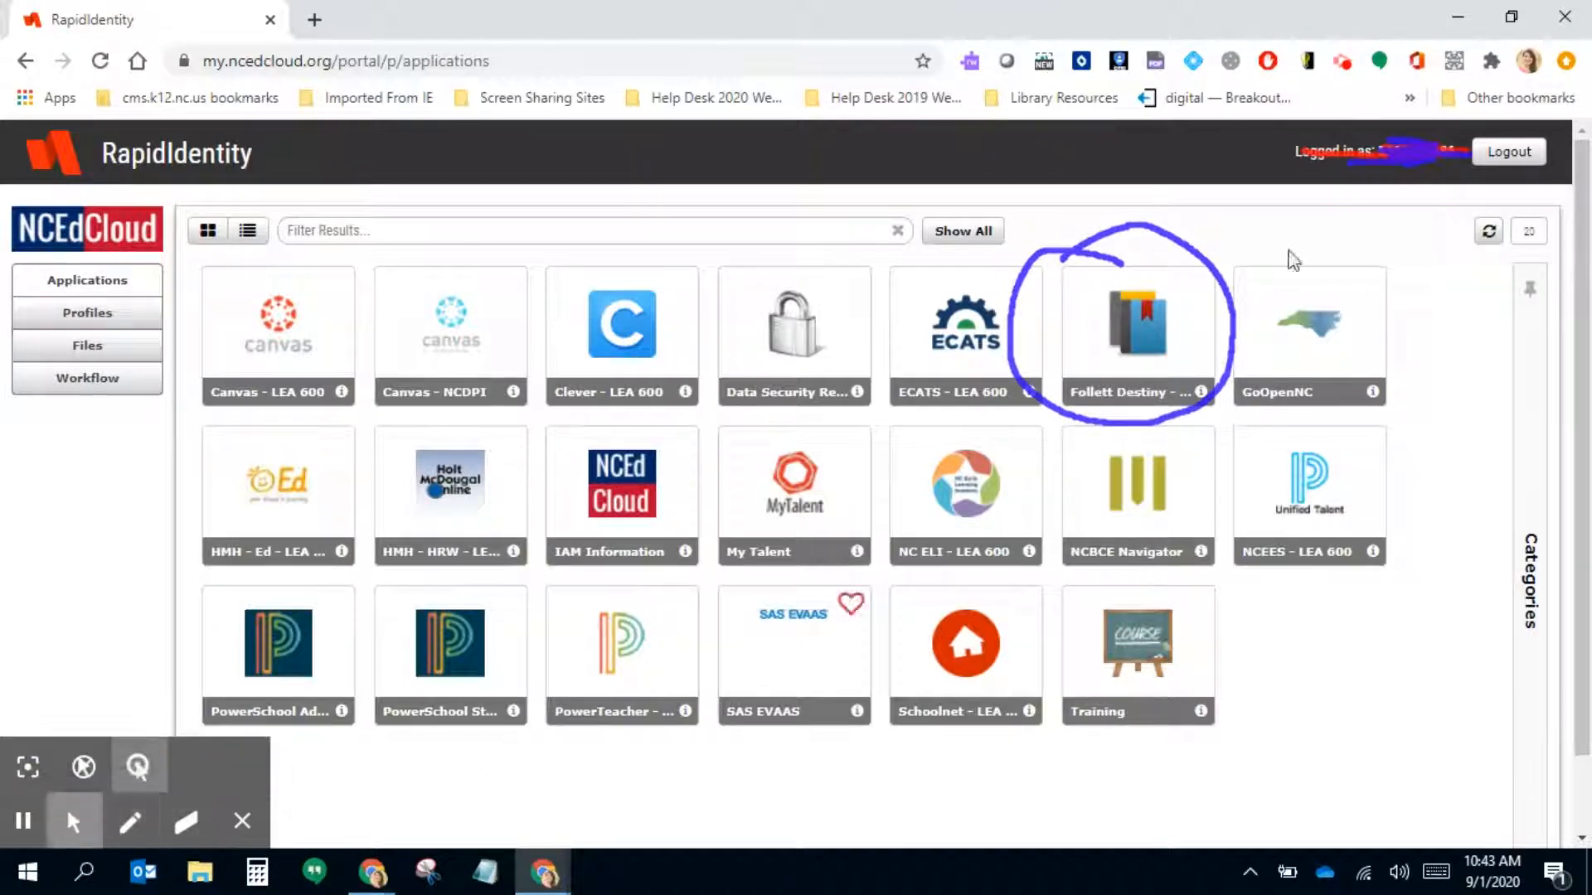
{"action": "left_click", "coordinate": [1159, 350]}
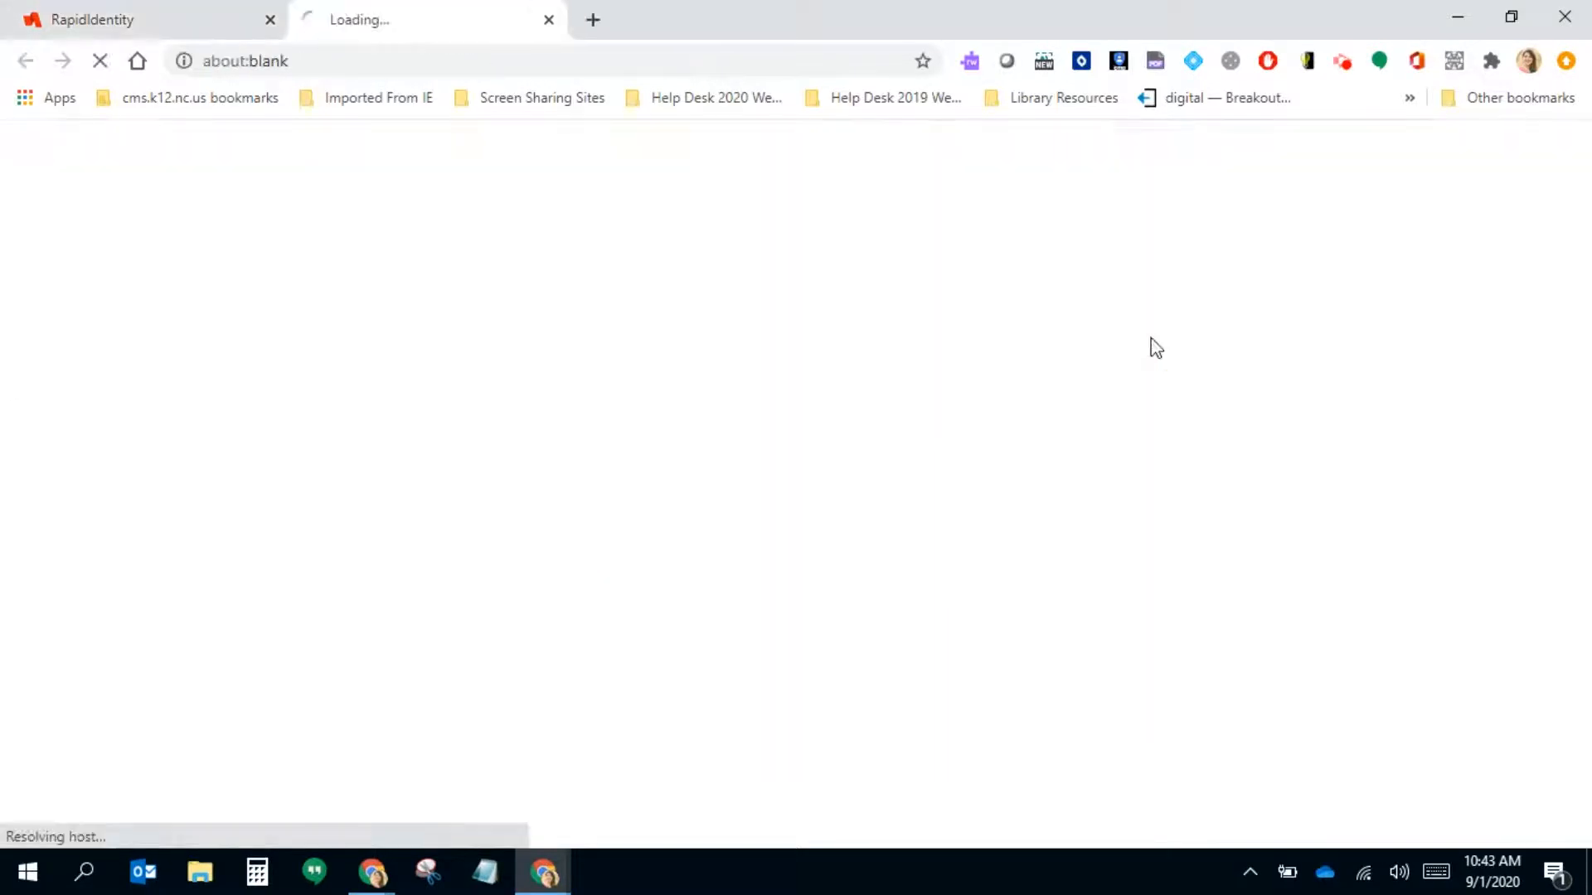
Collapse and re-expand the High Schools list and open the Ardrey Kell High School site.
{"action": "mouse_move", "coordinate": [22, 824]}
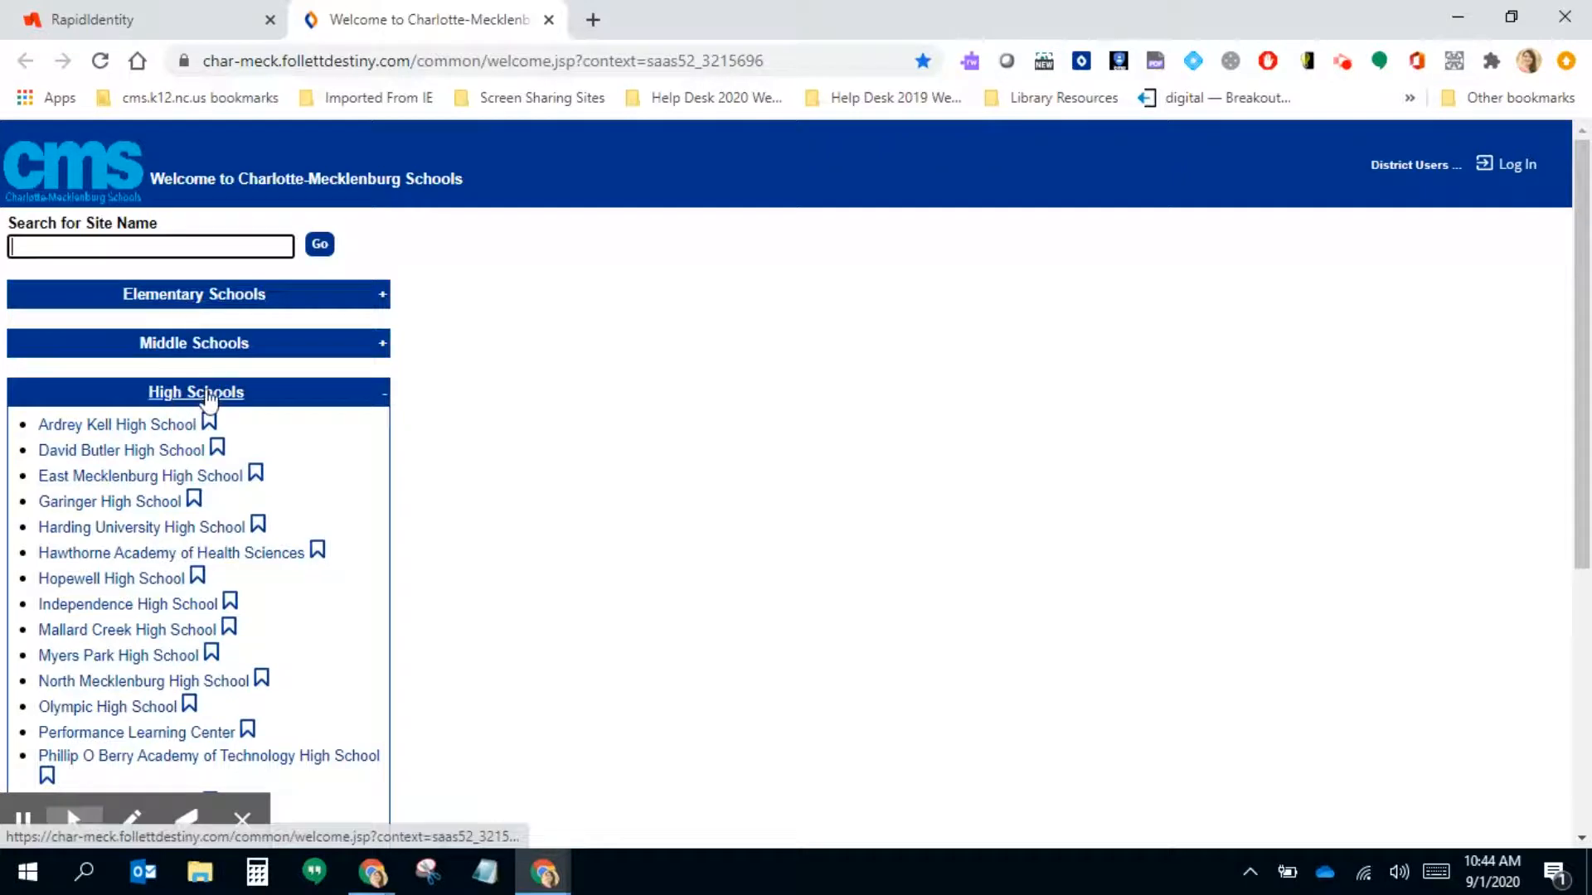
{"action": "left_click", "coordinate": [381, 394]}
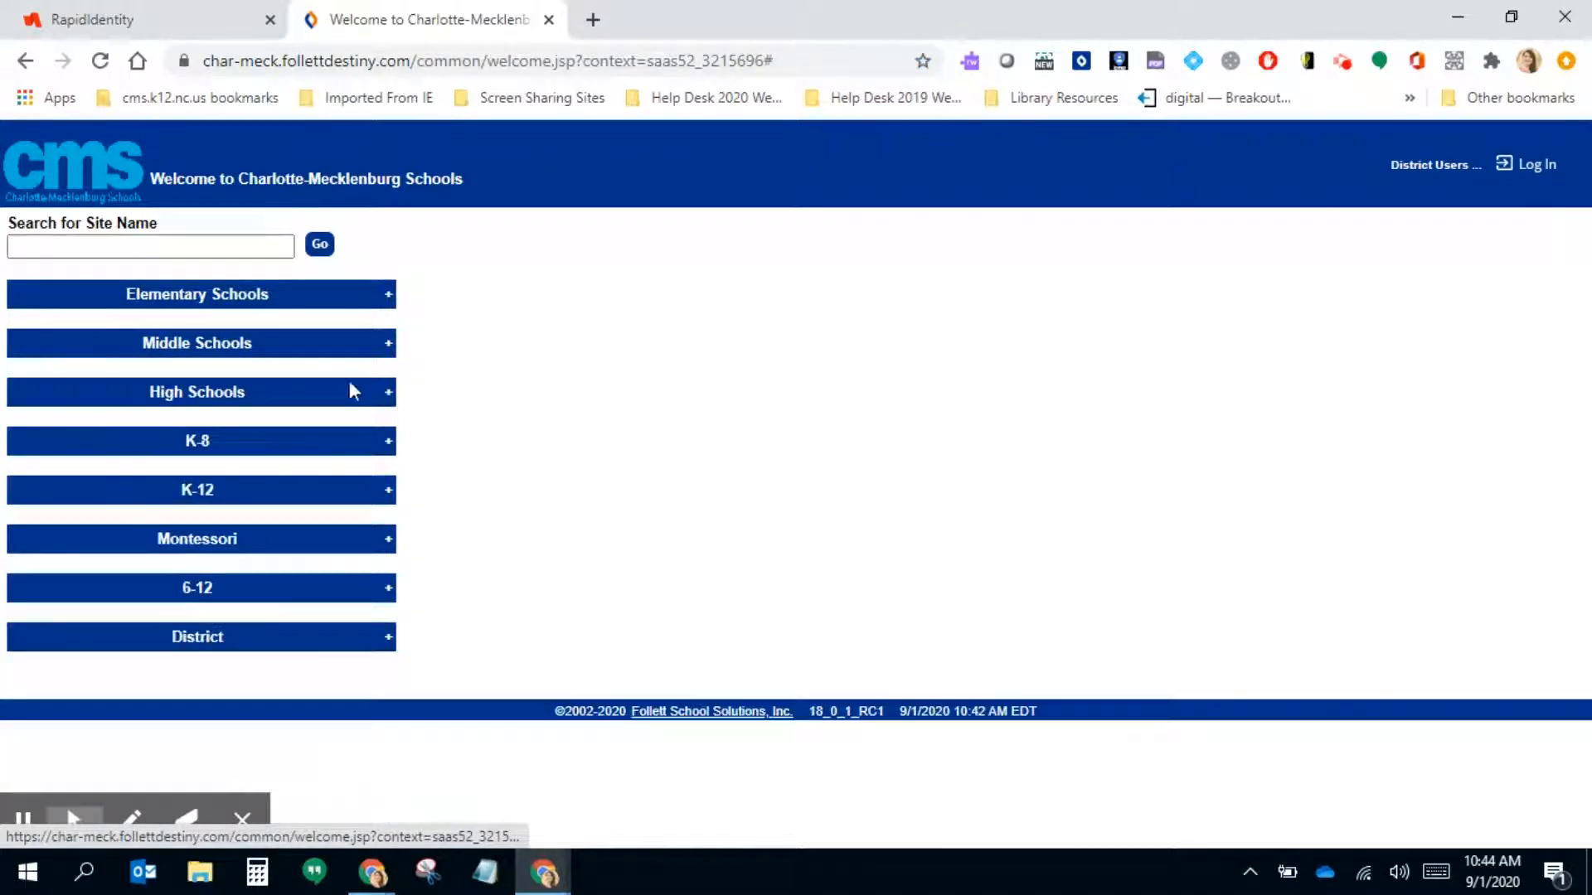
{"action": "left_click", "coordinate": [385, 396]}
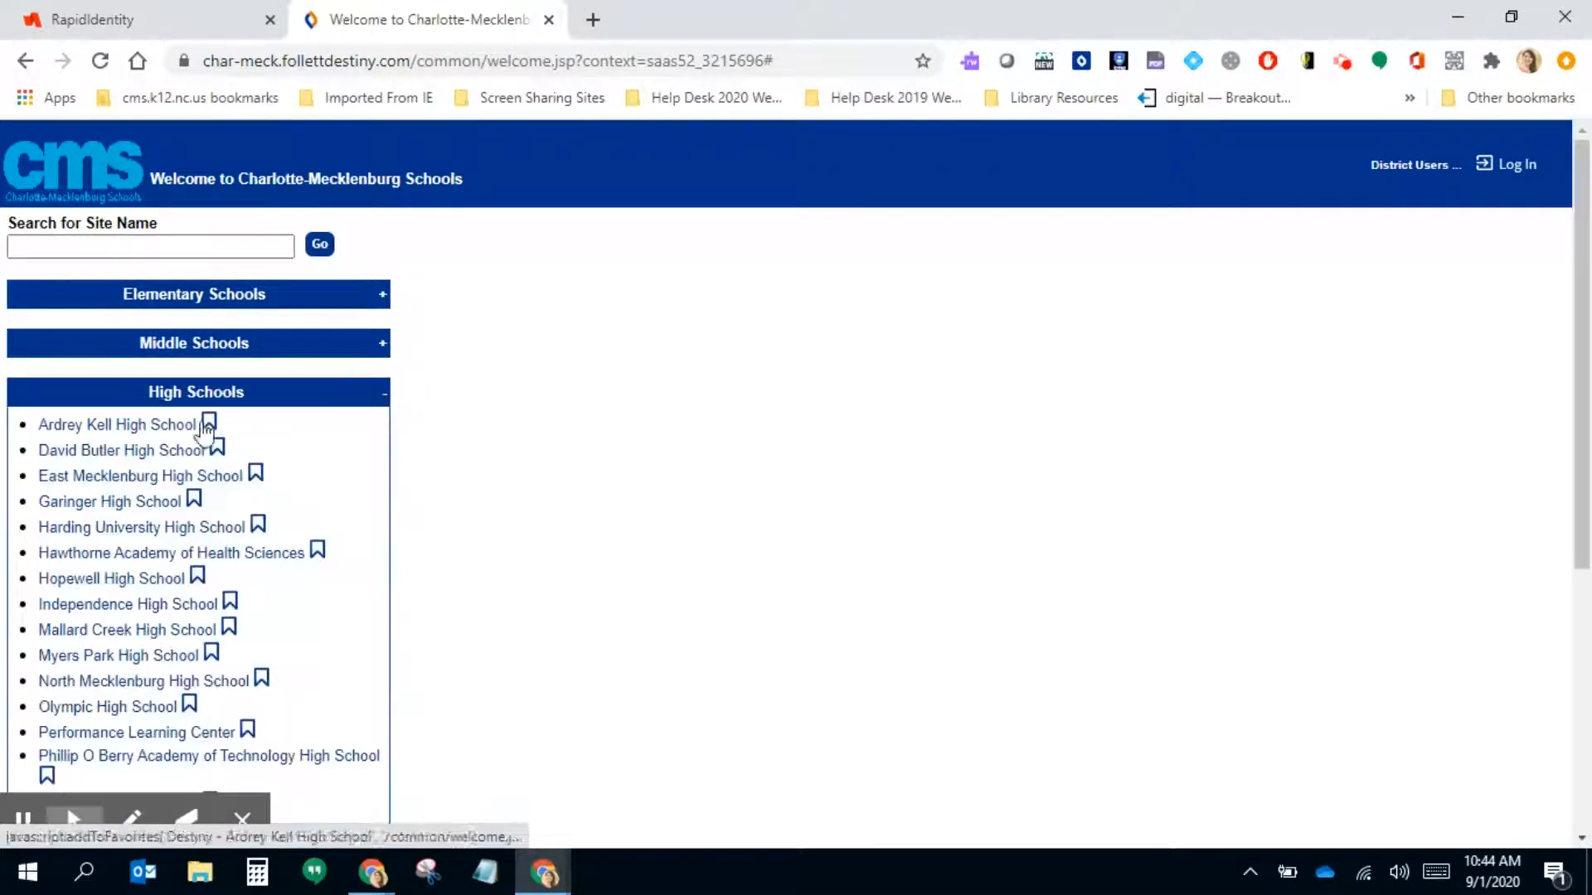
{"action": "left_click", "coordinate": [145, 427]}
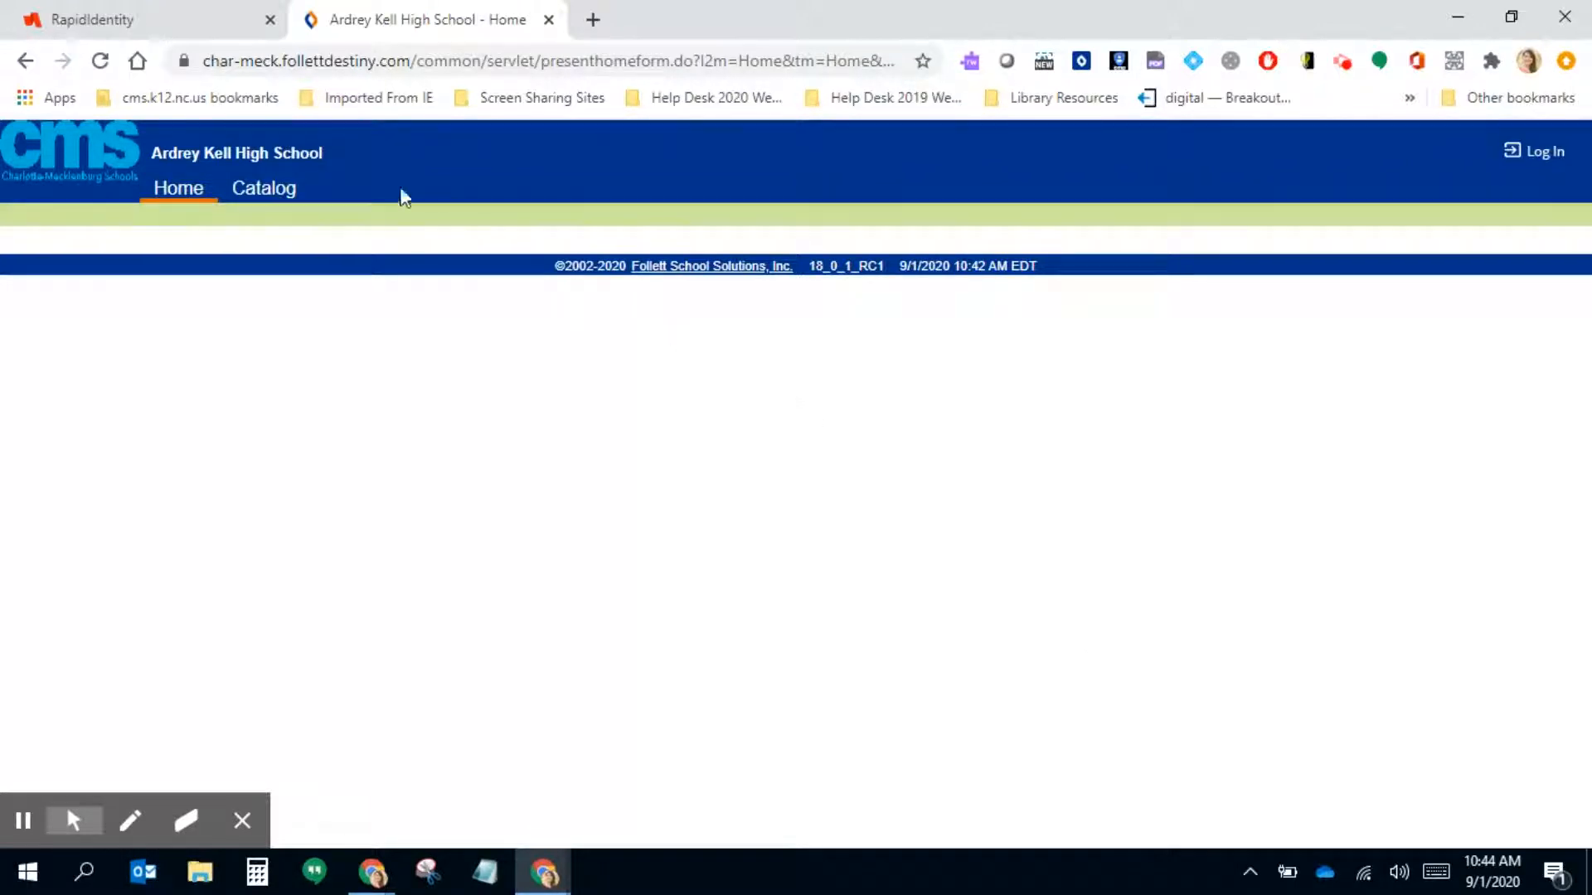
Open the school's catalog on Library Search and place the cursor in the Find field.
{"action": "left_click", "coordinate": [286, 202]}
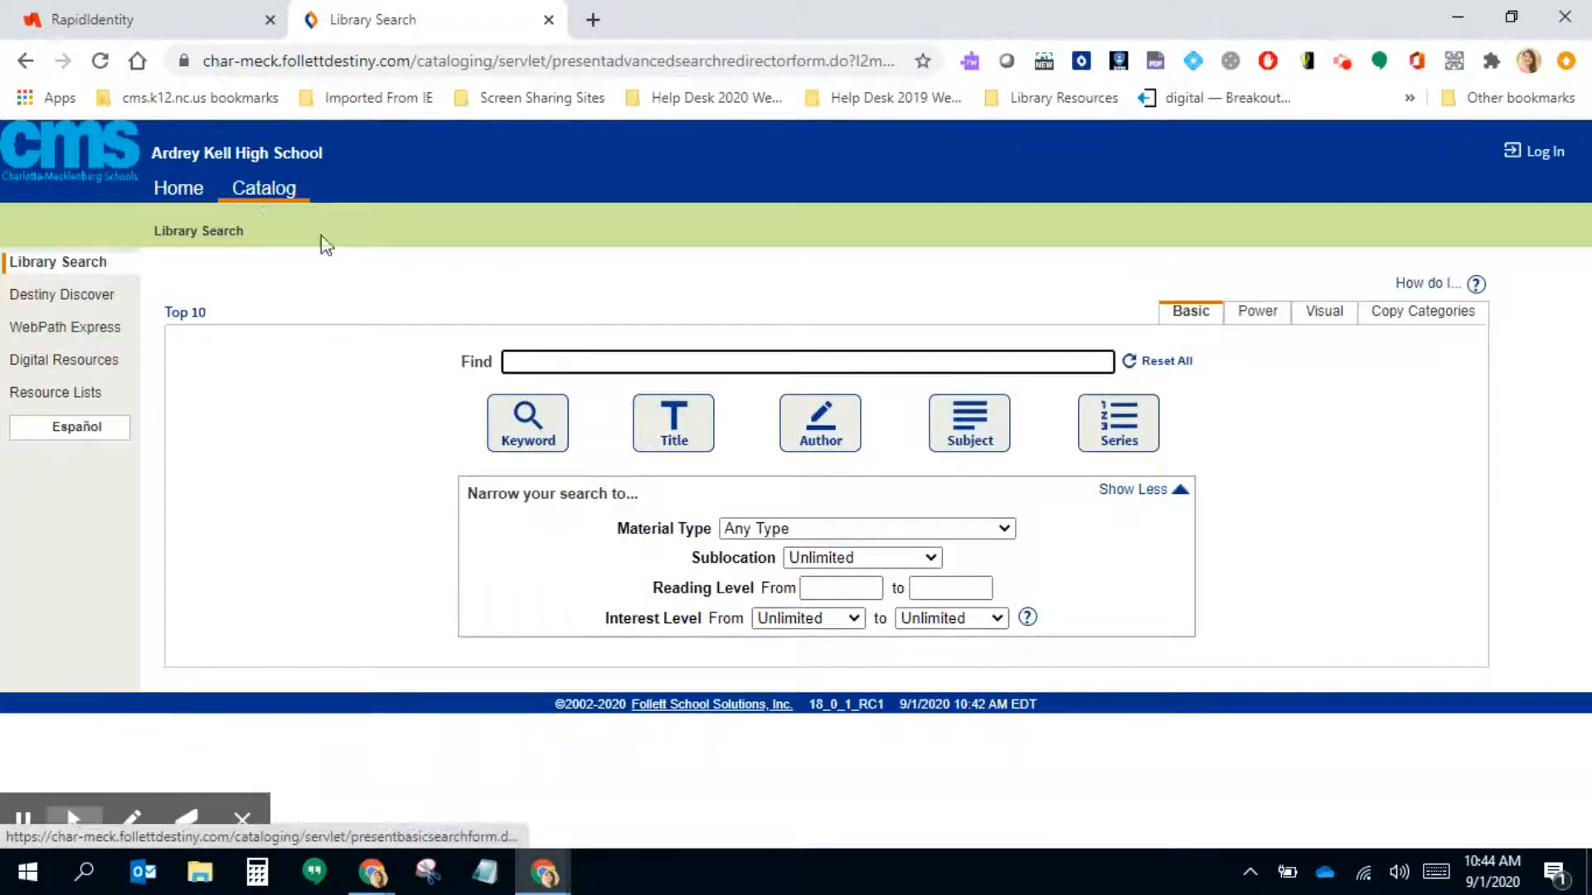
{"action": "left_click", "coordinate": [566, 362]}
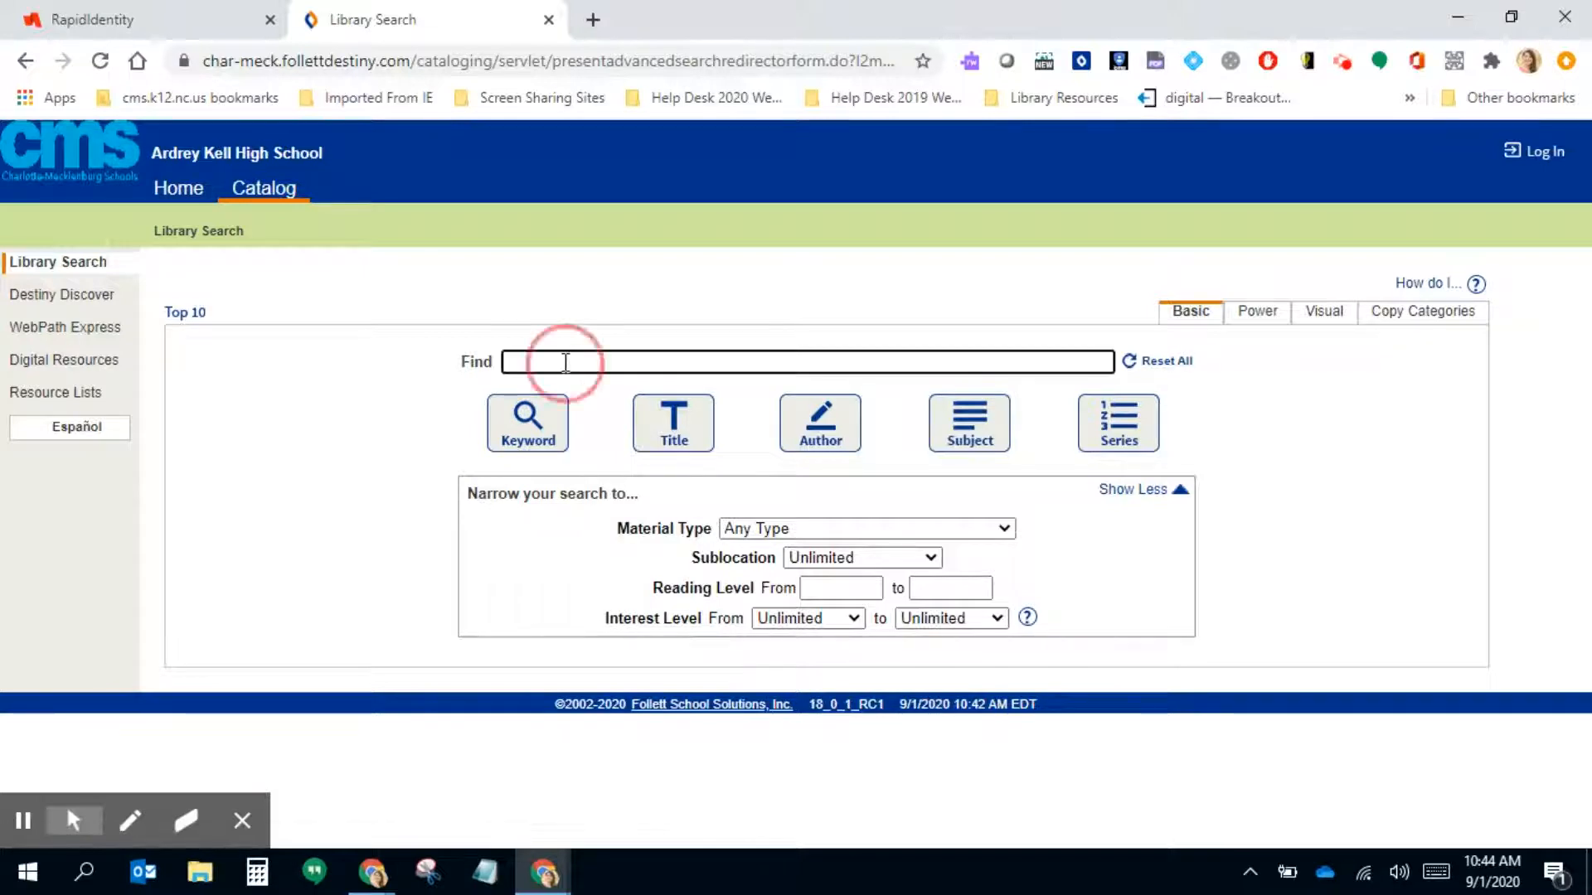
{"action": "left_click", "coordinate": [614, 325]}
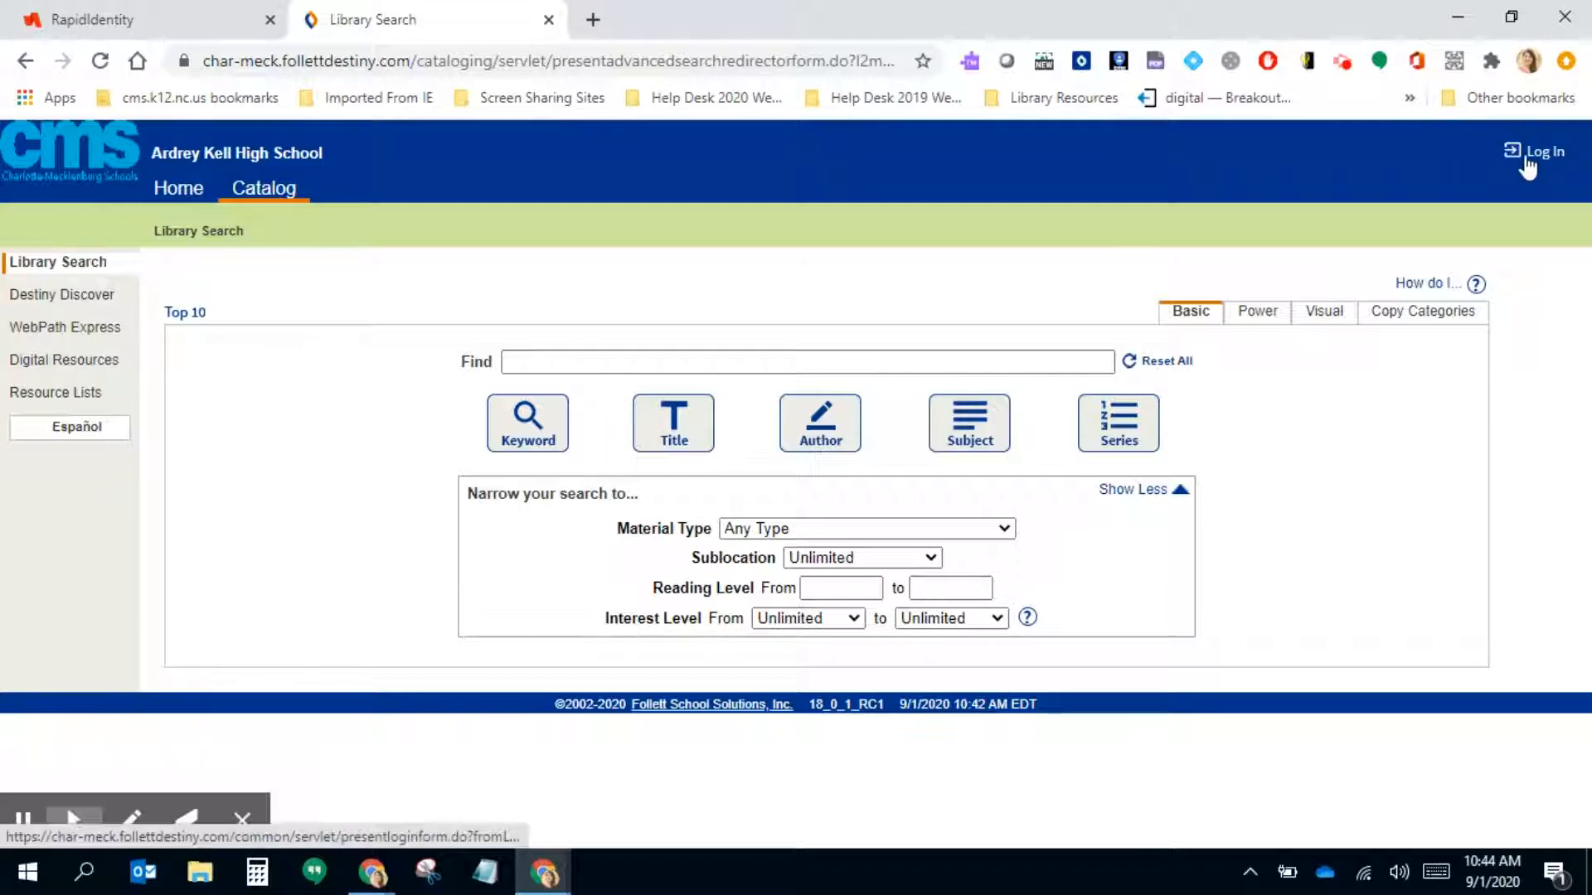
Circle the Log In link with the annotation pen and pause the recording.
{"action": "left_click", "coordinate": [129, 821]}
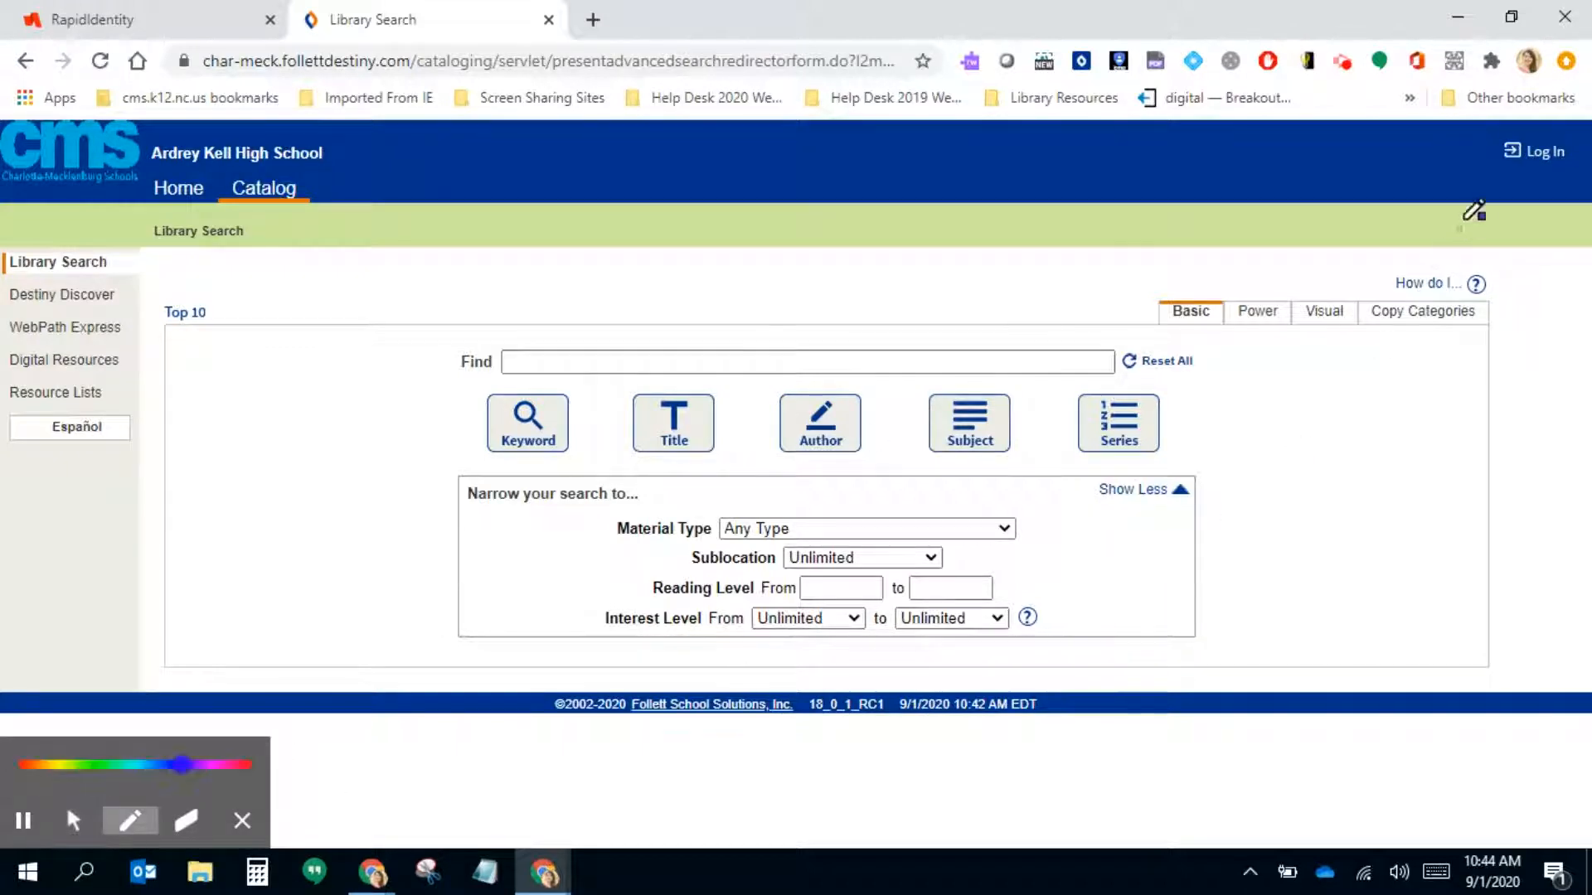
{"action": "mouse_move", "coordinate": [1555, 130]}
{"action": "left_mouse_down"}
{"action": "mouse_move", "coordinate": [1492, 126]}
{"action": "mouse_move", "coordinate": [1579, 153]}
{"action": "left_mouse_up"}
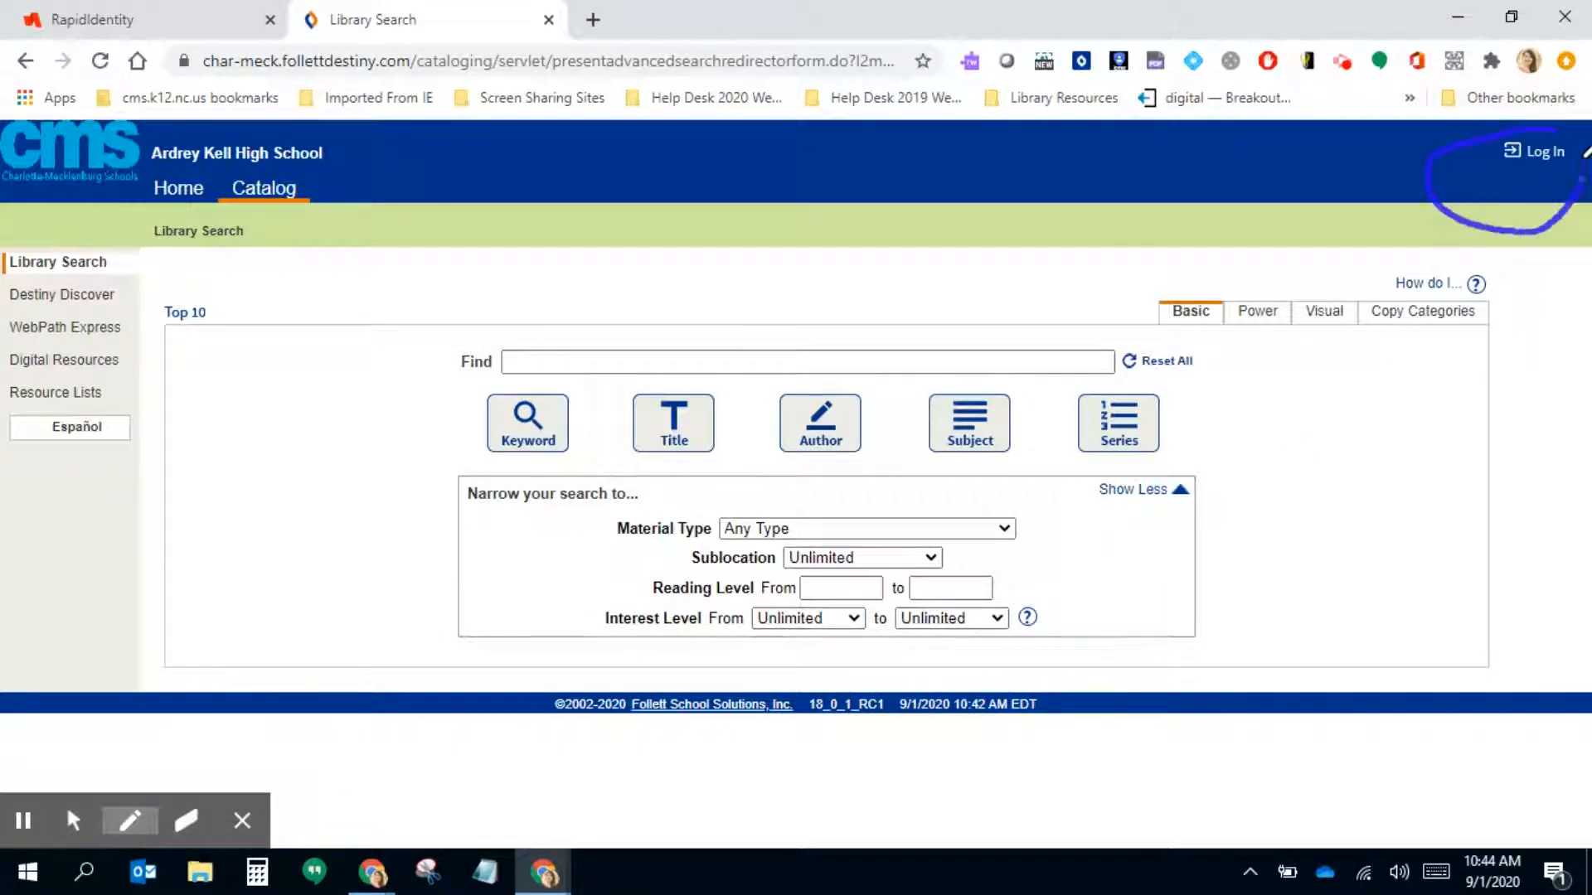
{"action": "left_click", "coordinate": [25, 823]}
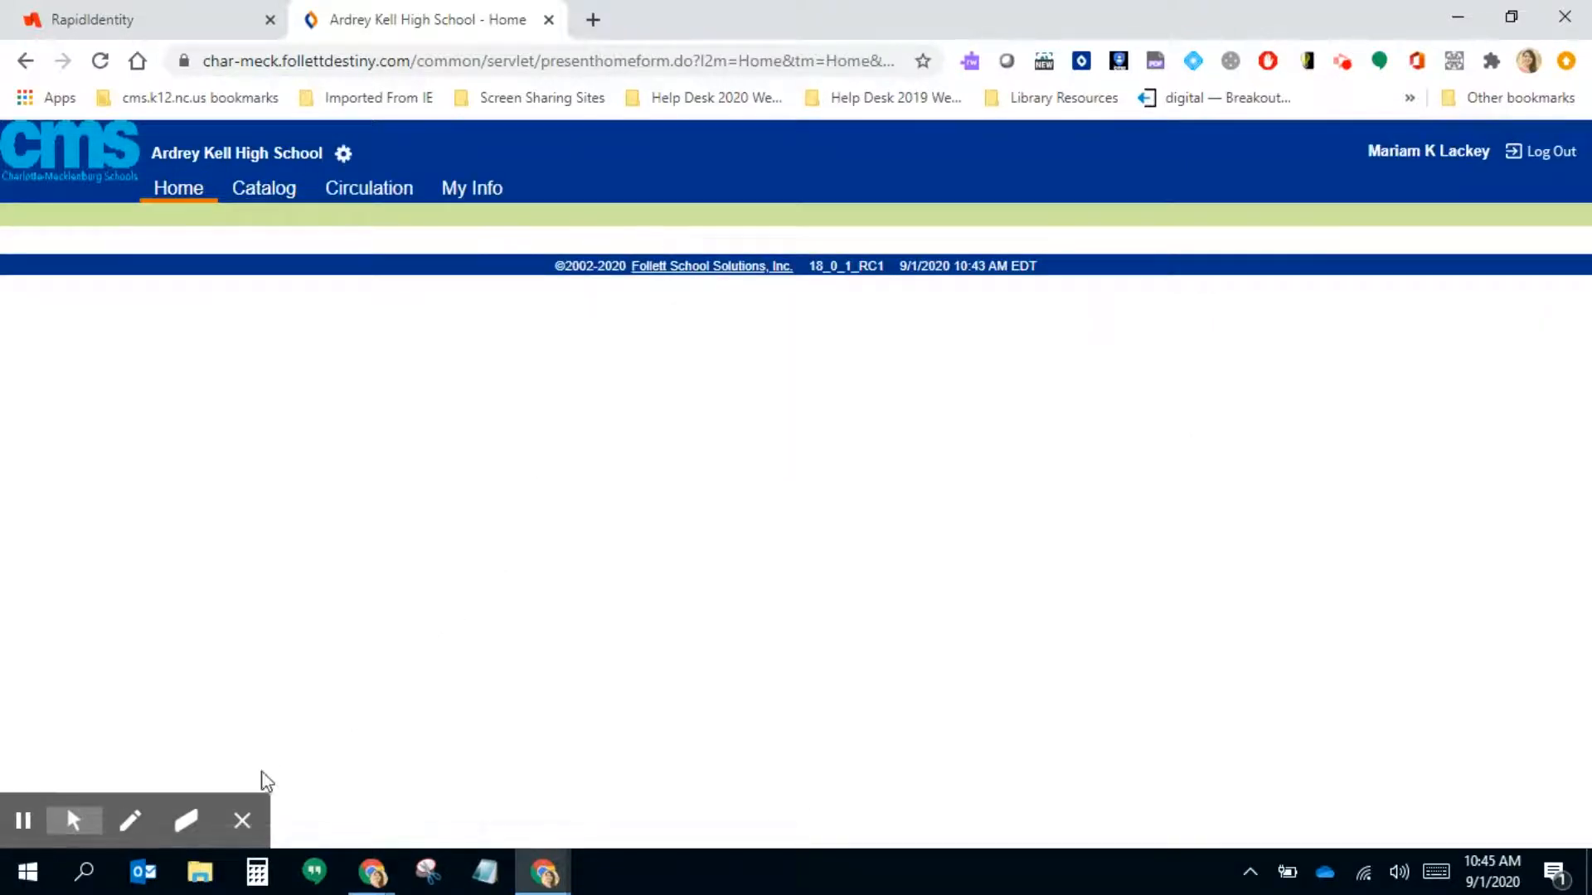
Circle the signed-in account name with the annotation pen and return to the normal pointer.
{"action": "left_click", "coordinate": [134, 821]}
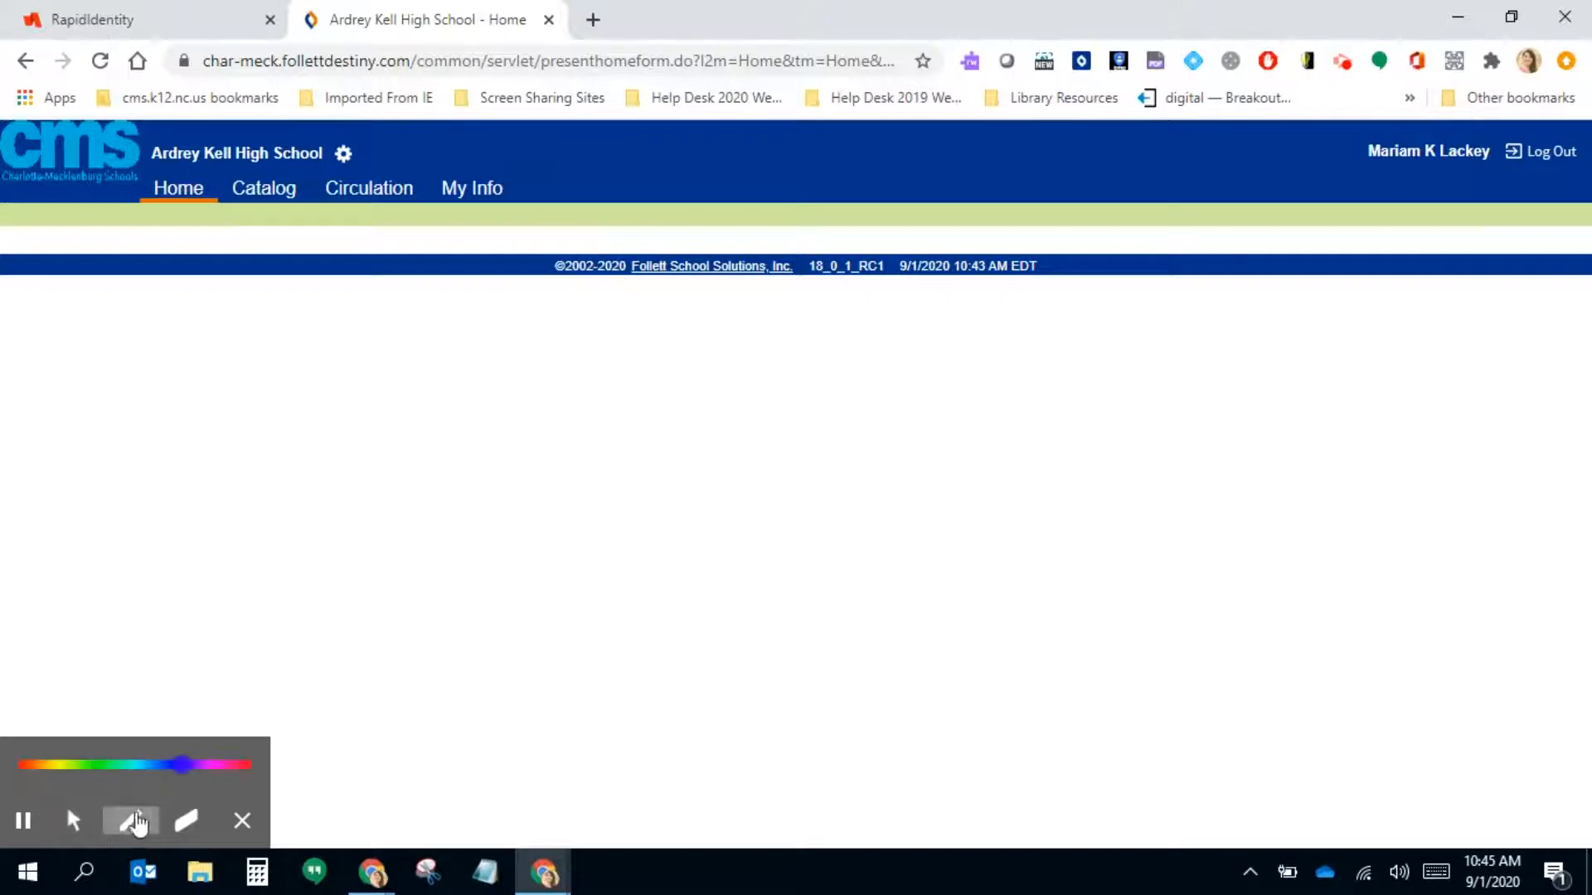
{"action": "mouse_move", "coordinate": [1482, 125]}
{"action": "left_mouse_down"}
{"action": "mouse_move", "coordinate": [1350, 135]}
{"action": "mouse_move", "coordinate": [1484, 176]}
{"action": "mouse_move", "coordinate": [1483, 131]}
{"action": "left_mouse_up"}
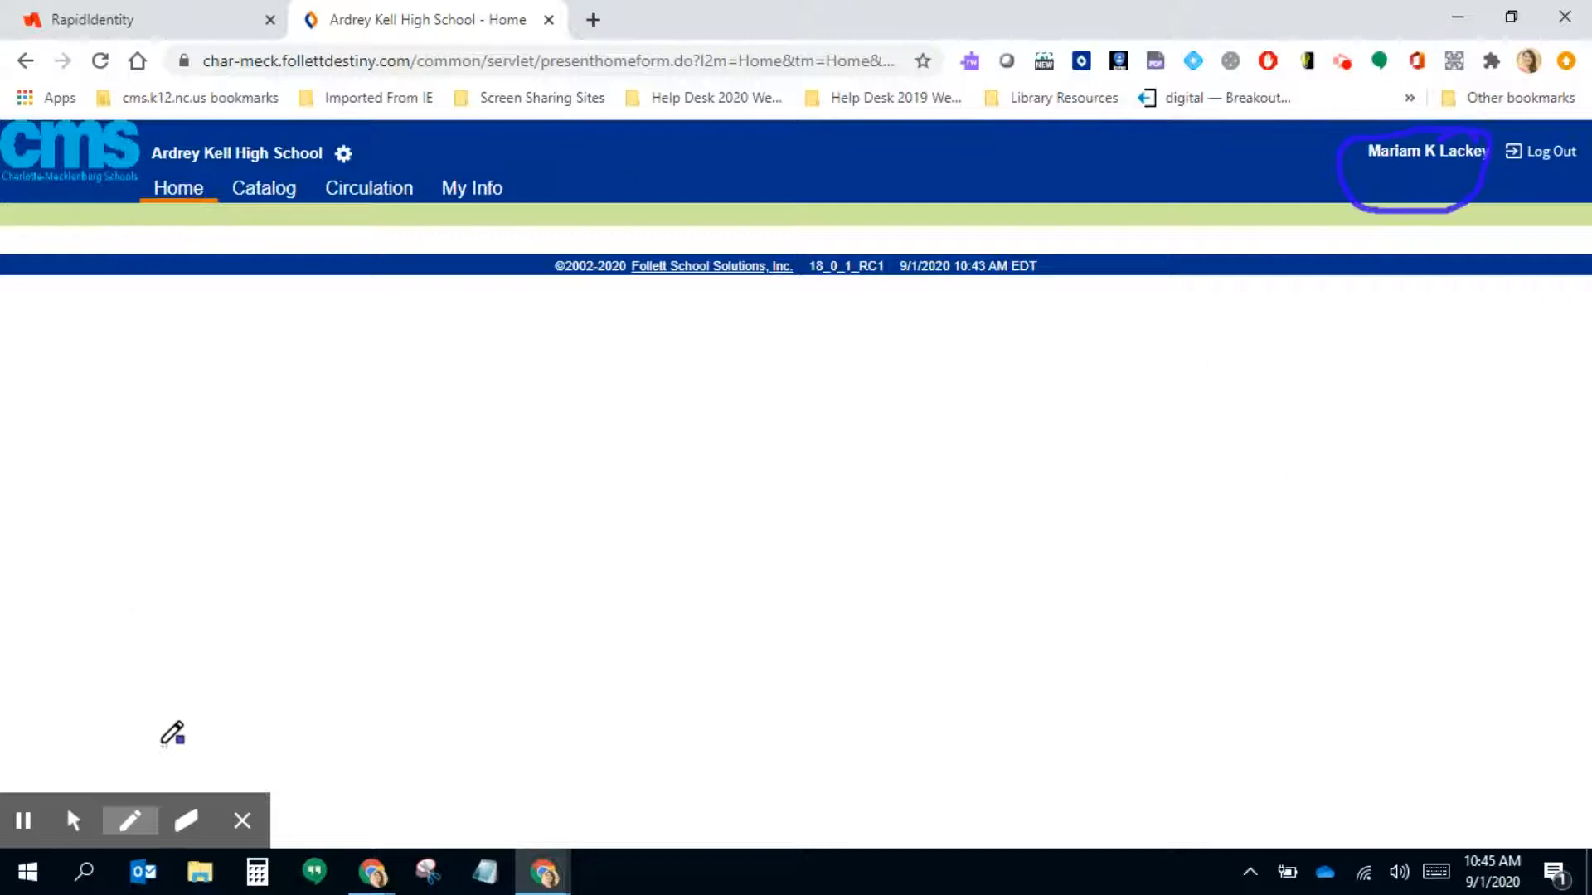
{"action": "left_click", "coordinate": [77, 824]}
Circle Destiny Discover in the school's catalog with the annotation pen and open it.
{"action": "left_click", "coordinate": [280, 194]}
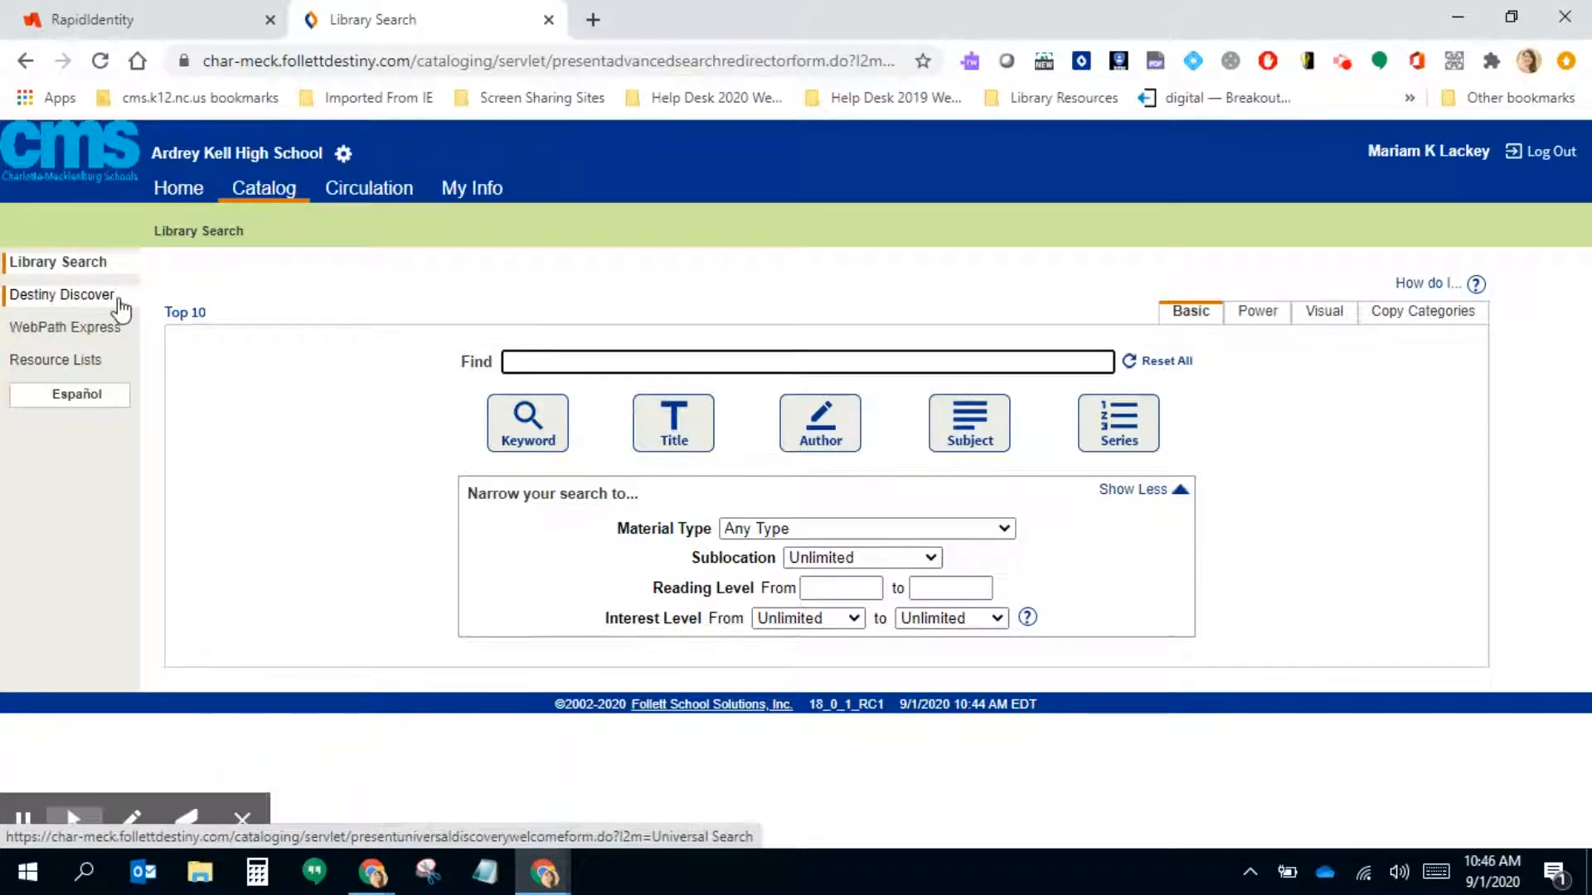
{"action": "left_click", "coordinate": [129, 820]}
{"action": "mouse_move", "coordinate": [105, 286]}
{"action": "left_mouse_down"}
{"action": "mouse_move", "coordinate": [12, 277]}
{"action": "mouse_move", "coordinate": [107, 291]}
{"action": "left_mouse_up"}
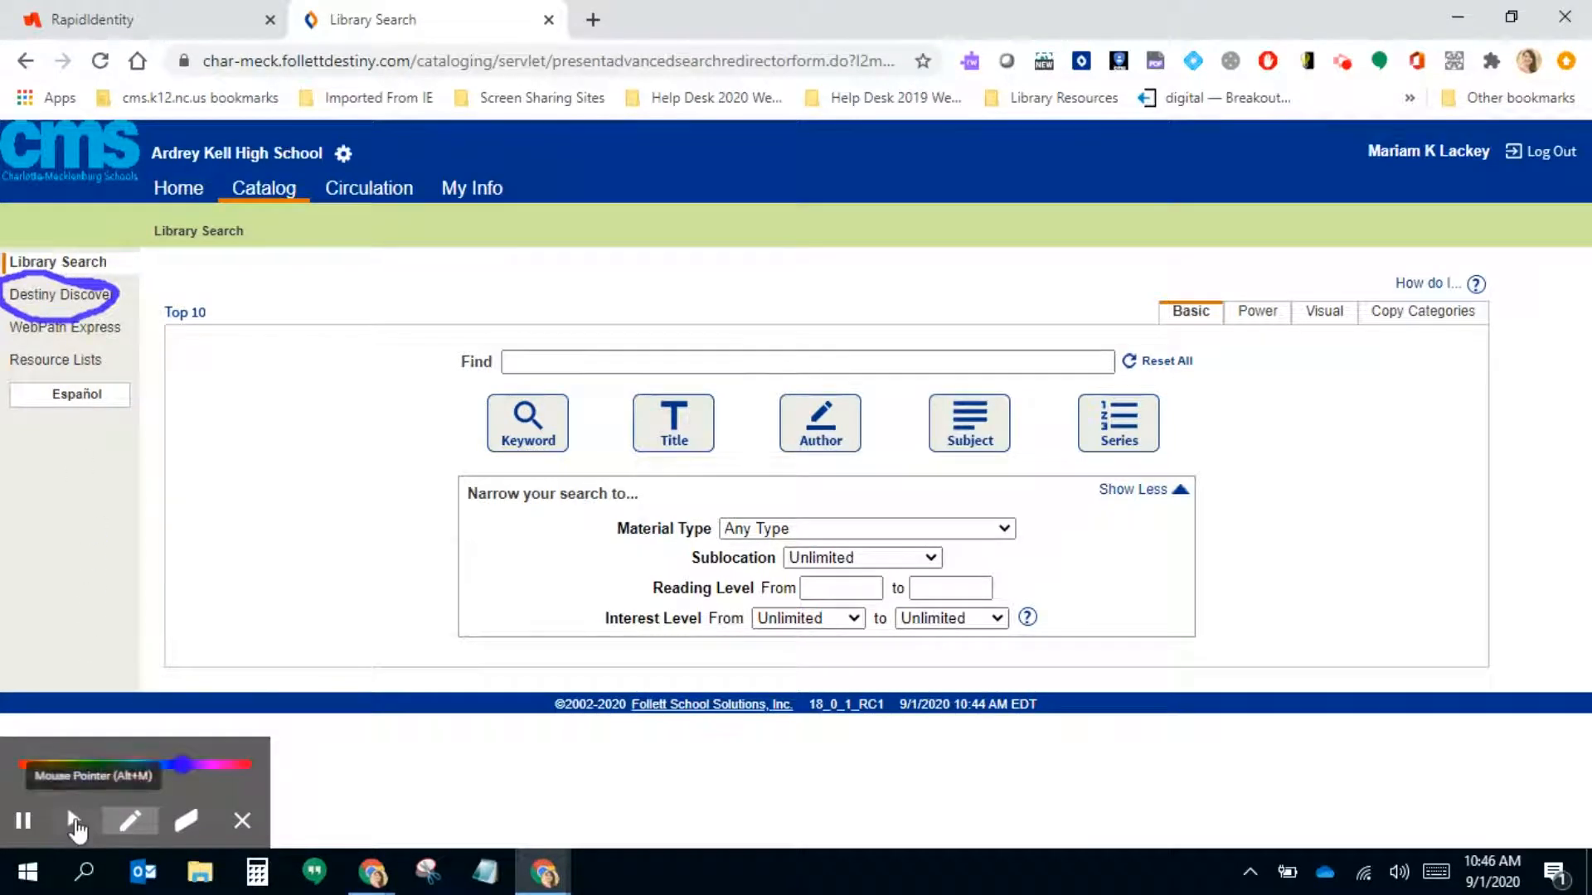
{"action": "left_click", "coordinate": [75, 823]}
{"action": "left_click", "coordinate": [60, 295]}
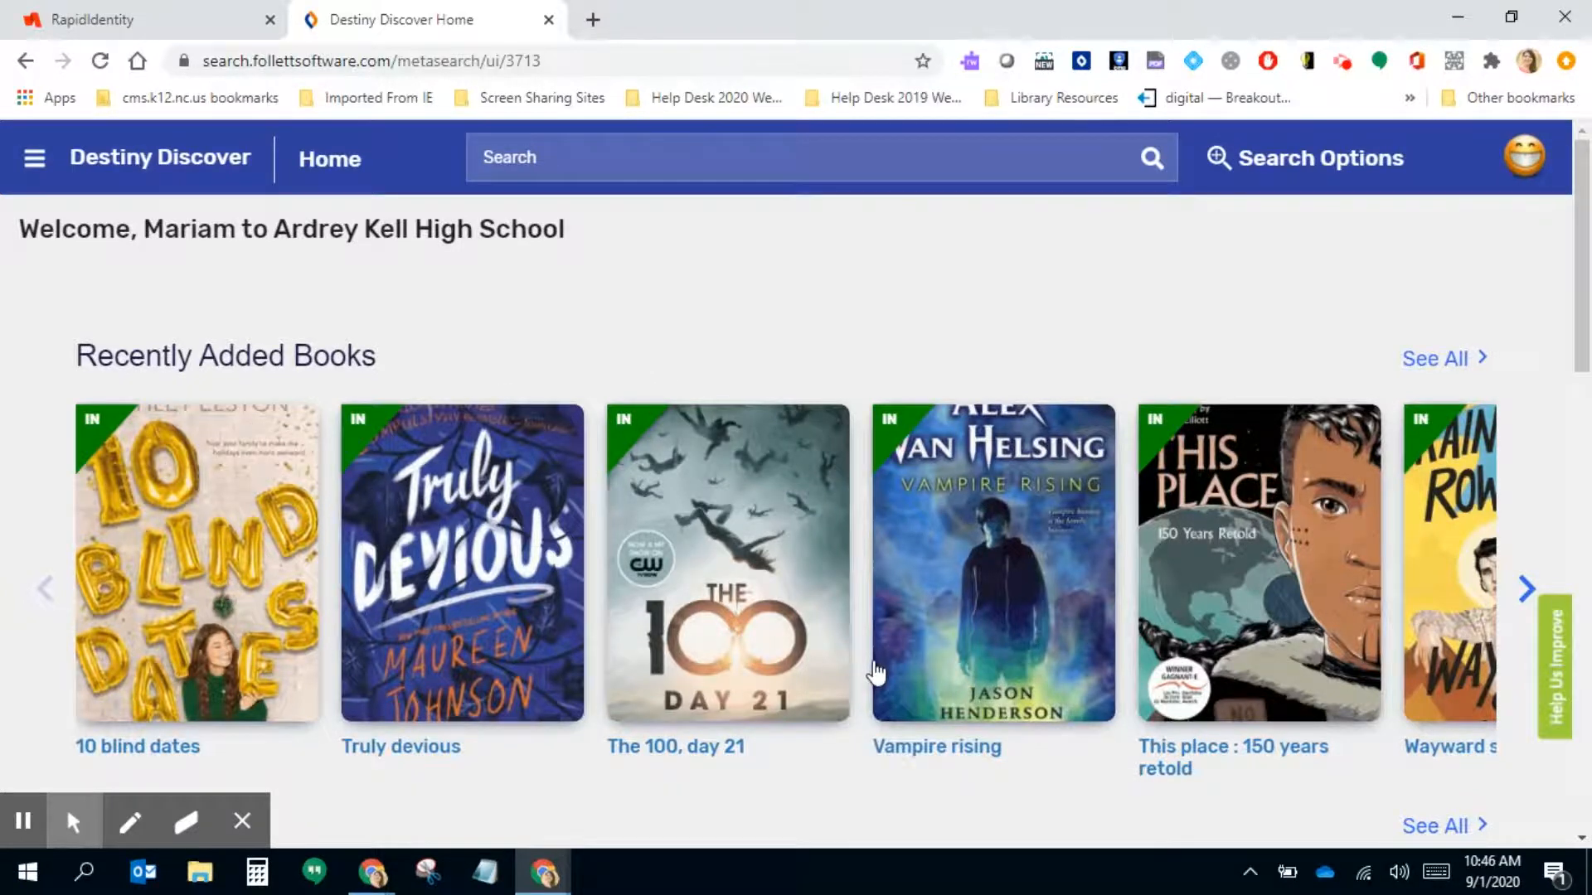
Look through the Destiny Discover home page from Recently Added Books and eBooks down to Topics.
{"action": "scroll", "coordinate": [875, 674], "scroll_direction": "down", "scroll_amount": 1}
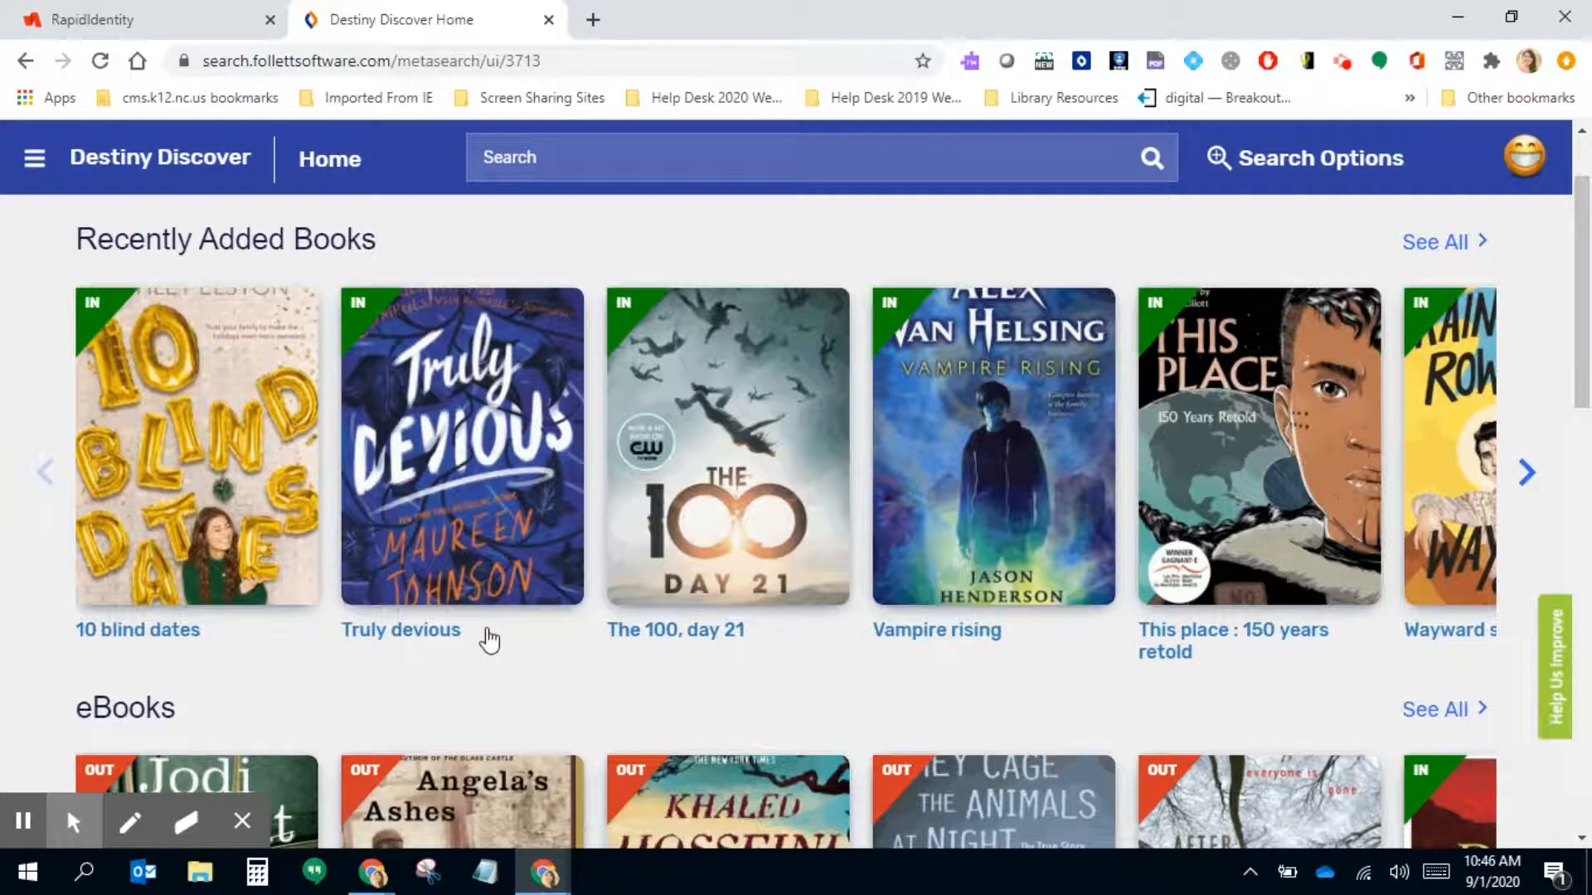
{"action": "scroll", "coordinate": [487, 636], "scroll_direction": "down", "scroll_amount": 4}
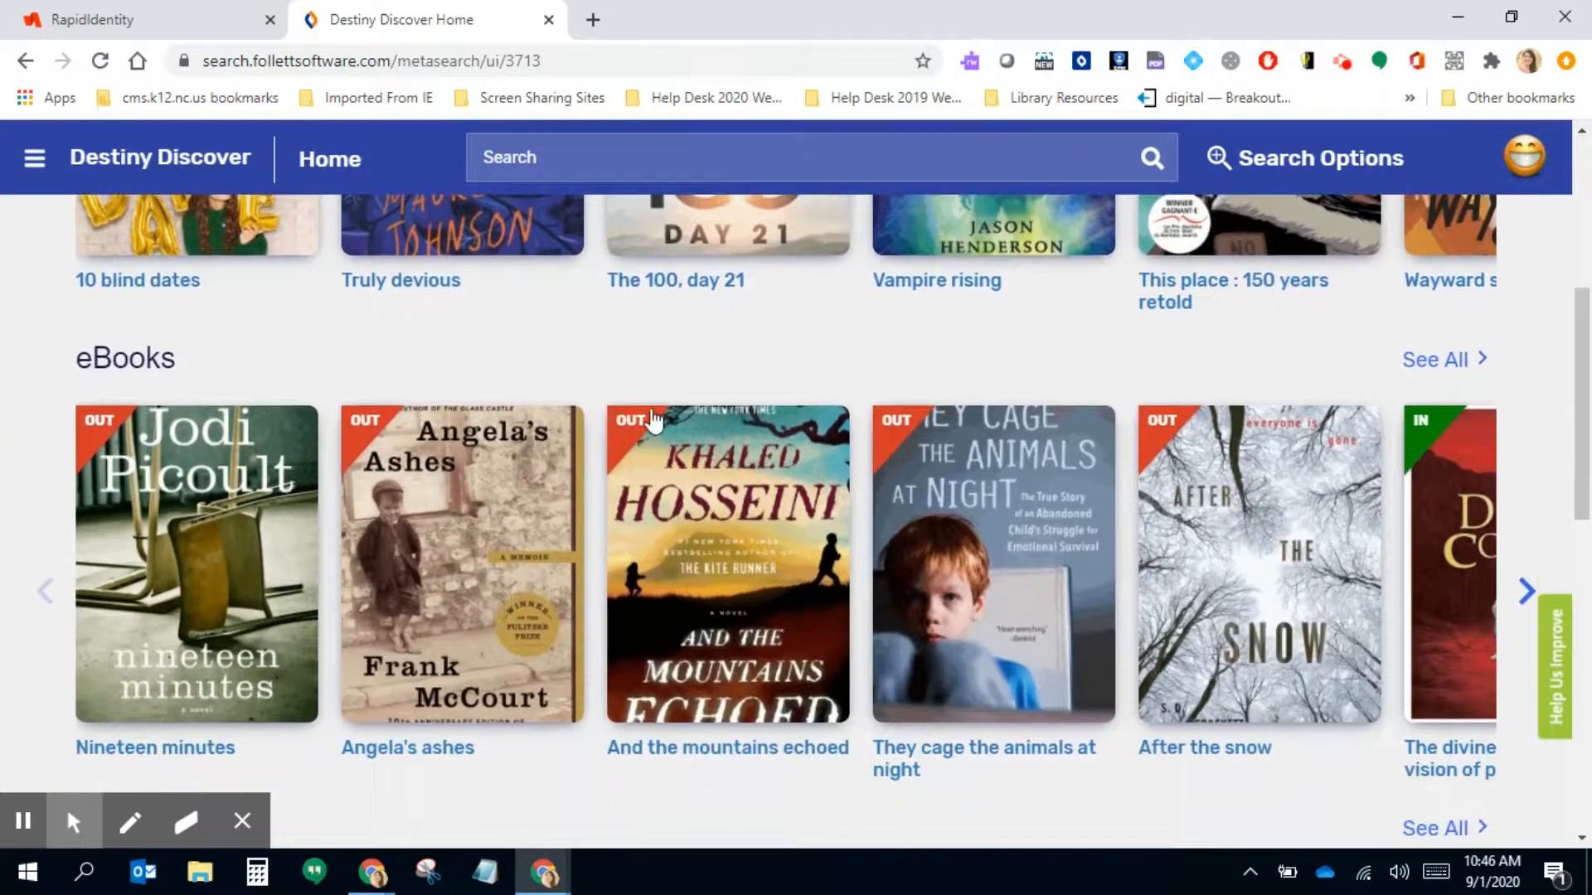
{"action": "scroll", "coordinate": [685, 634], "scroll_direction": "down", "scroll_amount": 3}
{"action": "scroll", "coordinate": [680, 649], "scroll_direction": "down", "scroll_amount": 9}
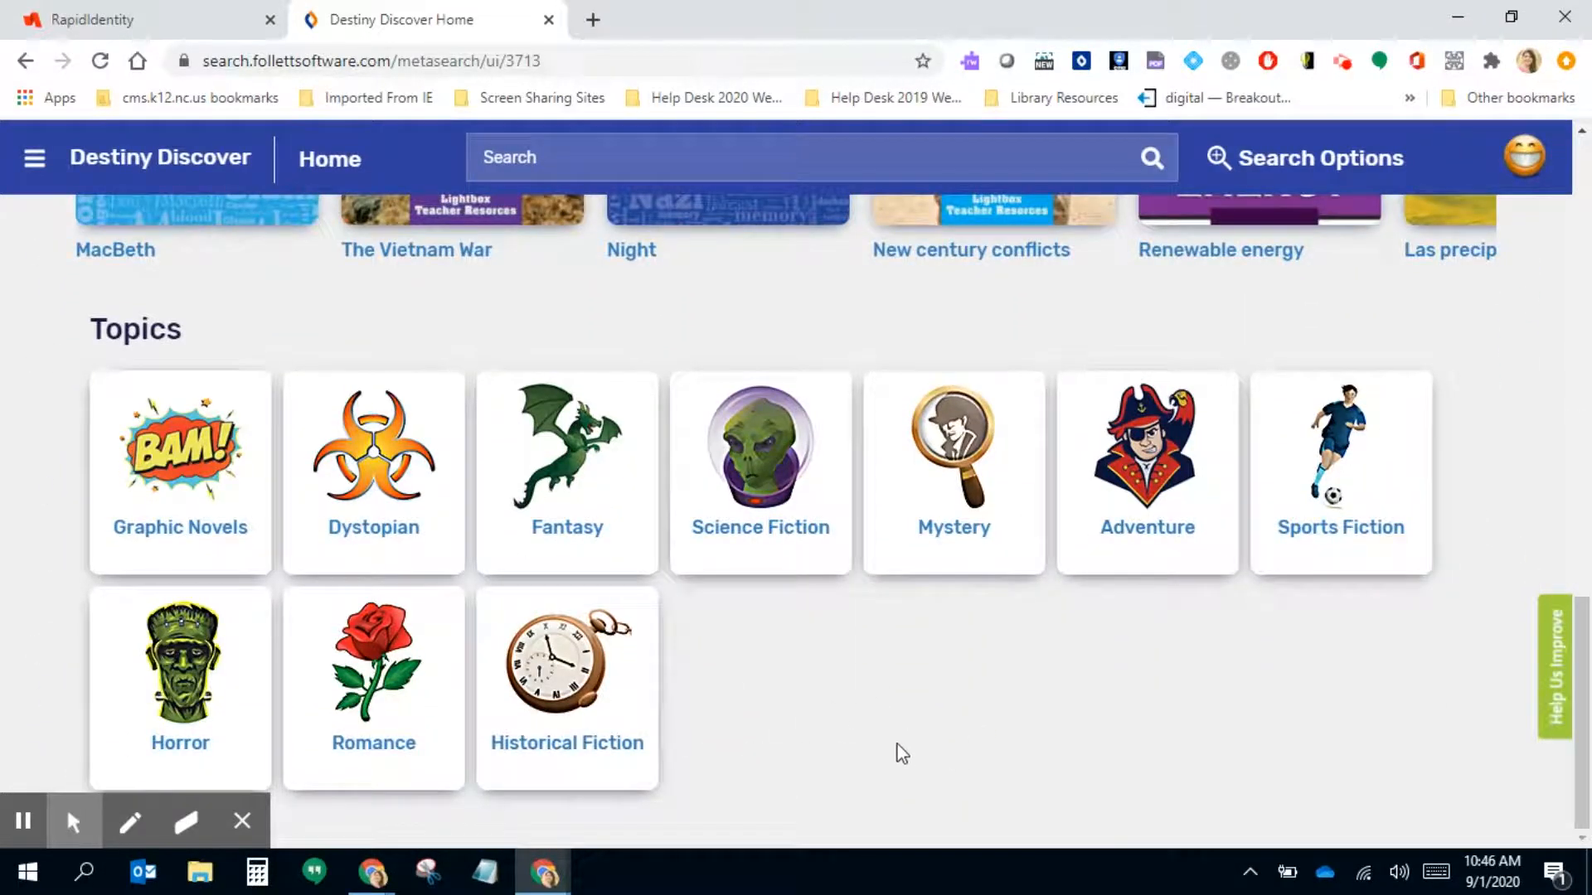
{"action": "scroll", "coordinate": [796, 757], "scroll_direction": "up", "scroll_amount": 10}
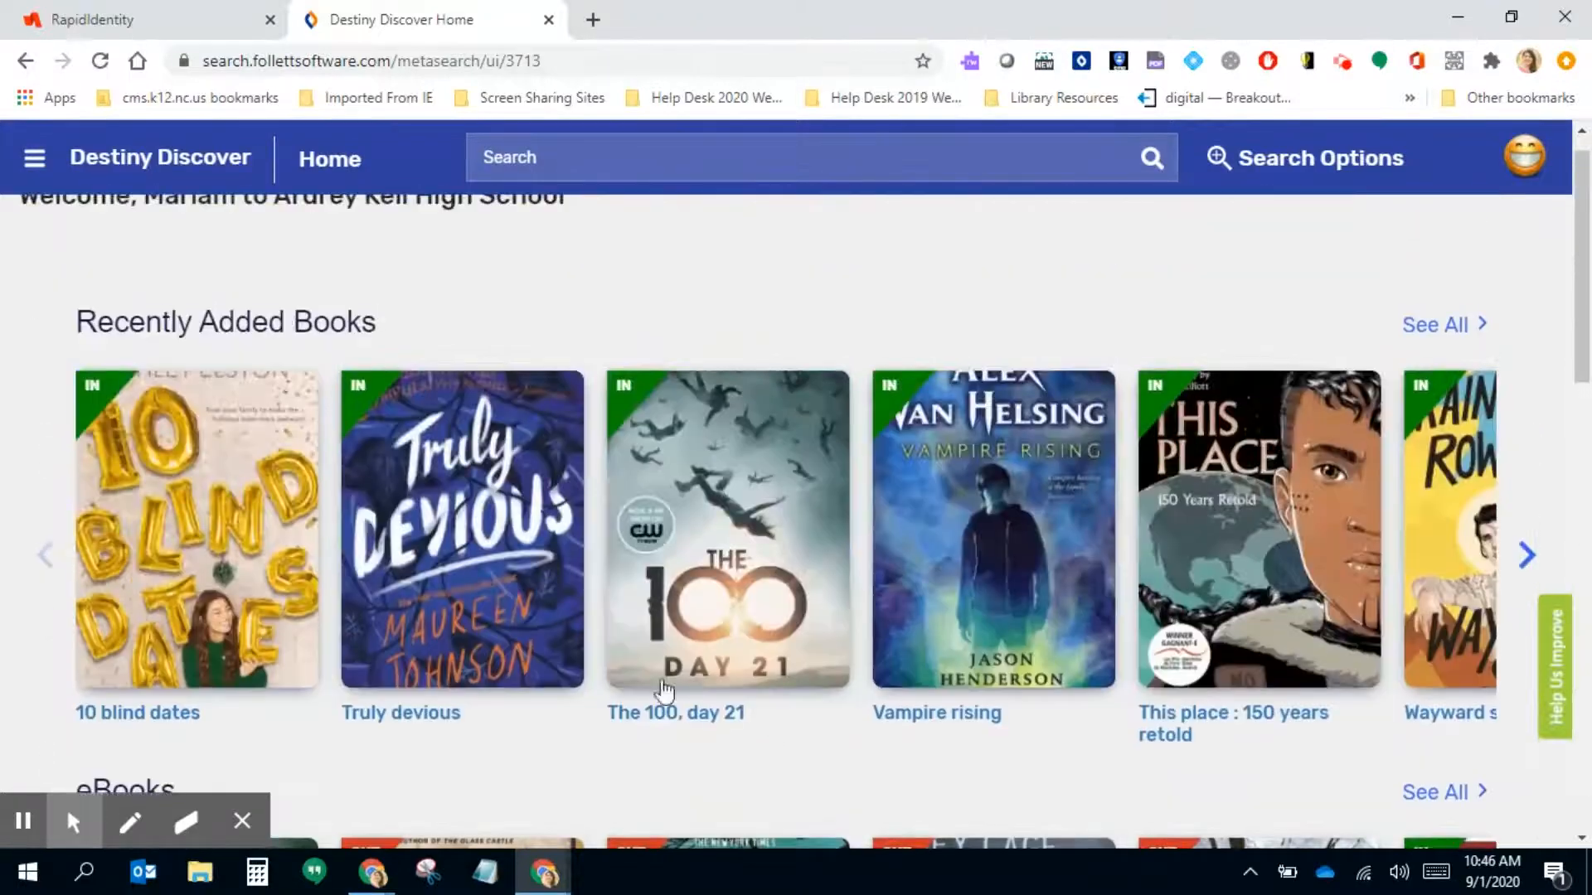
{"action": "scroll", "coordinate": [497, 705], "scroll_direction": "up", "scroll_amount": 1}
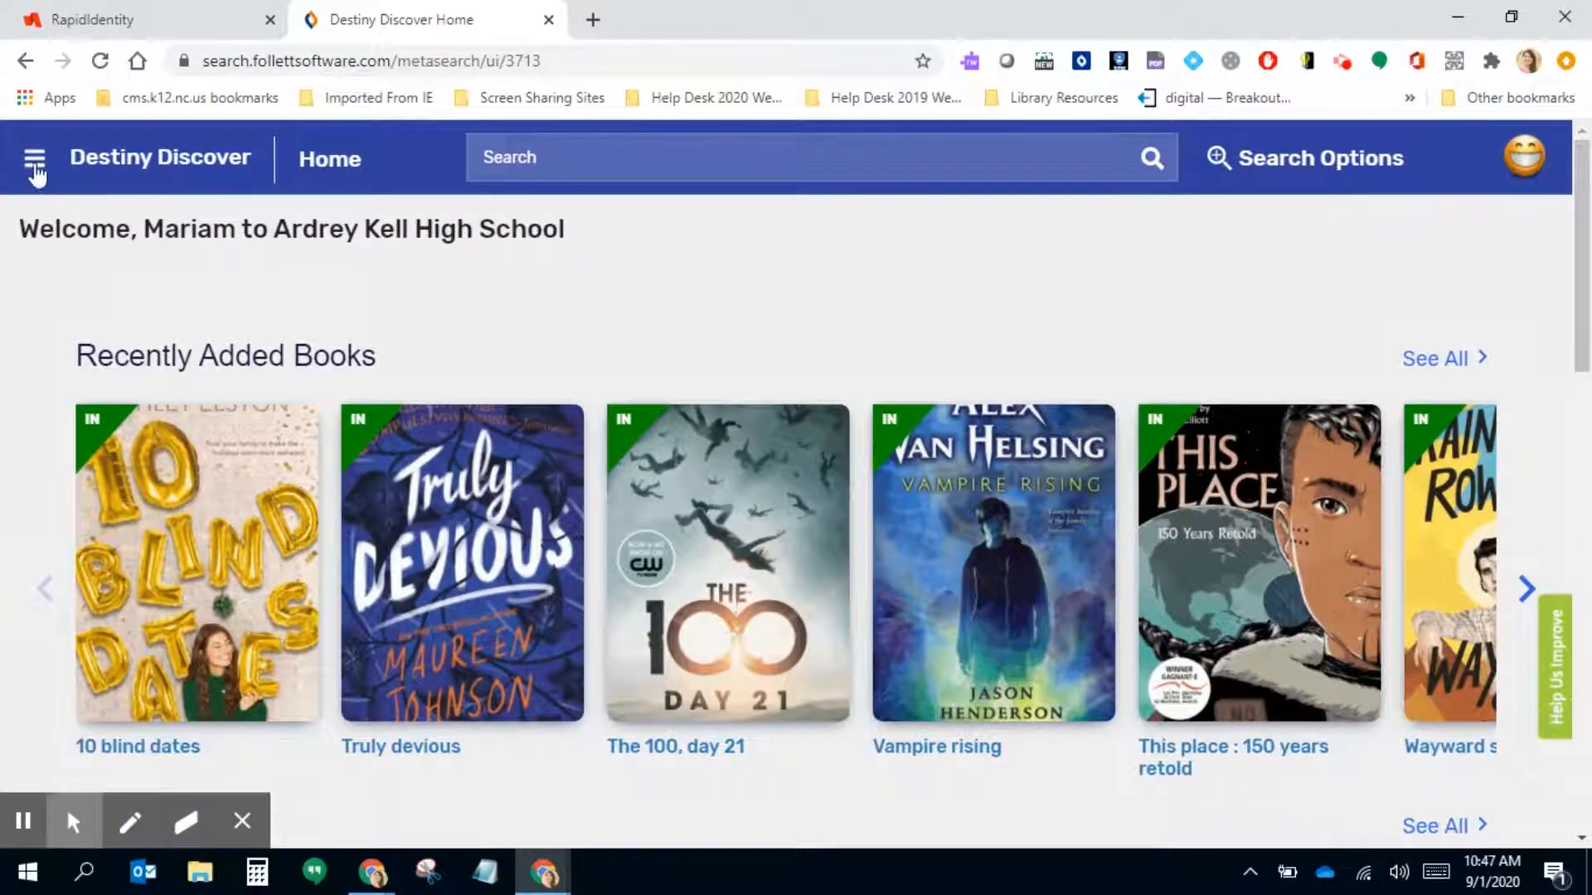
Circle the main menu icon with the annotation pen and open Collections from that menu.
{"action": "left_click", "coordinate": [130, 822]}
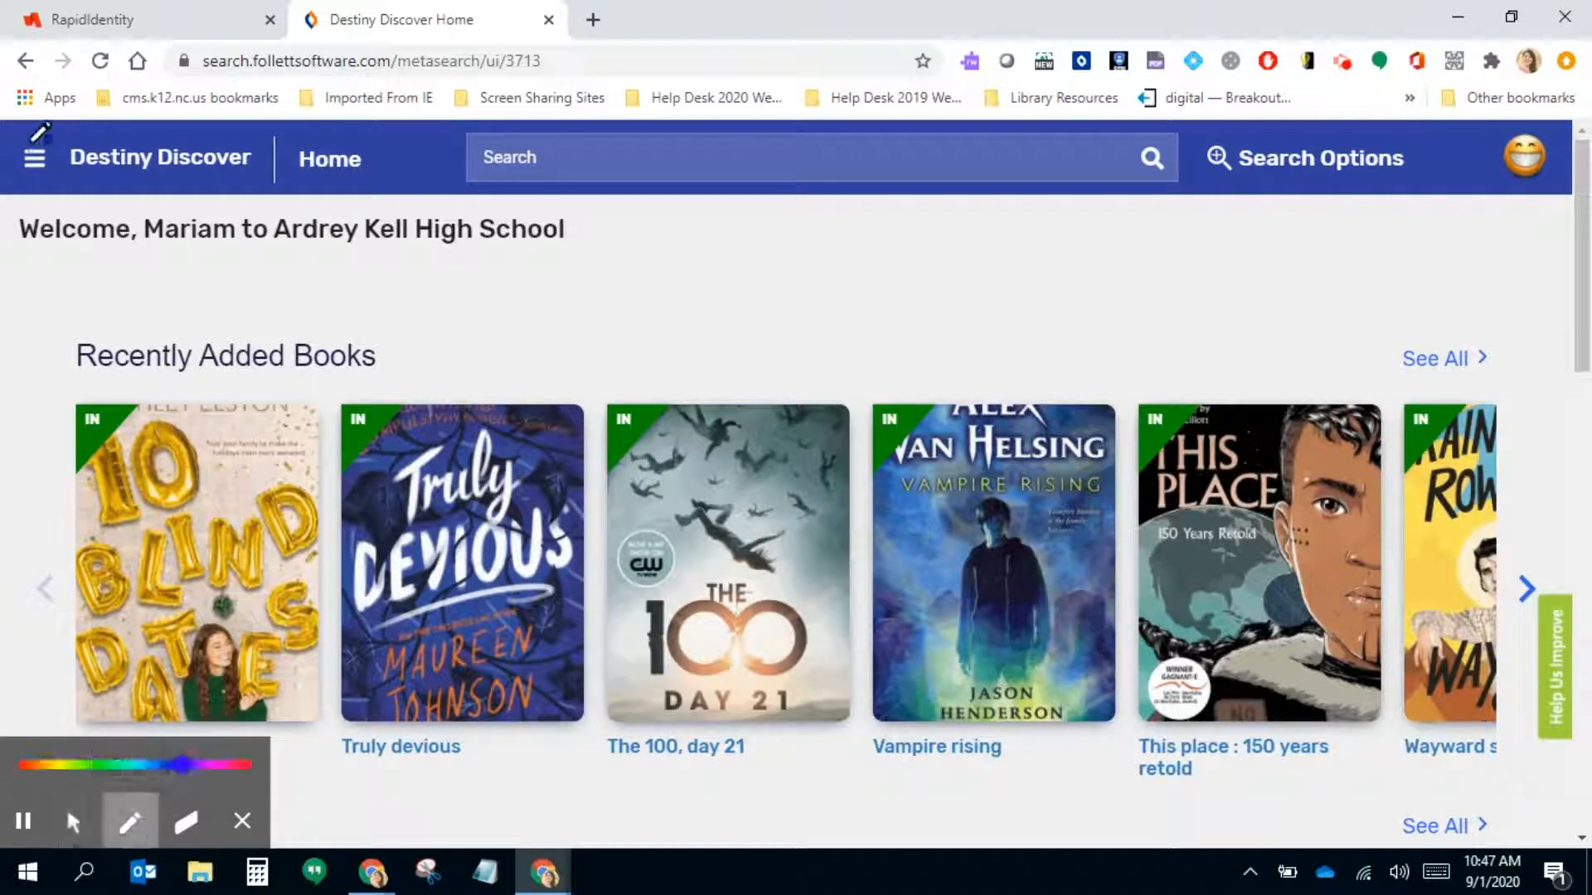
{"action": "mouse_move", "coordinate": [16, 135]}
{"action": "left_mouse_down"}
{"action": "mouse_move", "coordinate": [27, 183]}
{"action": "mouse_move", "coordinate": [65, 133]}
{"action": "mouse_move", "coordinate": [46, 184]}
{"action": "left_mouse_up"}
{"action": "left_click", "coordinate": [73, 821]}
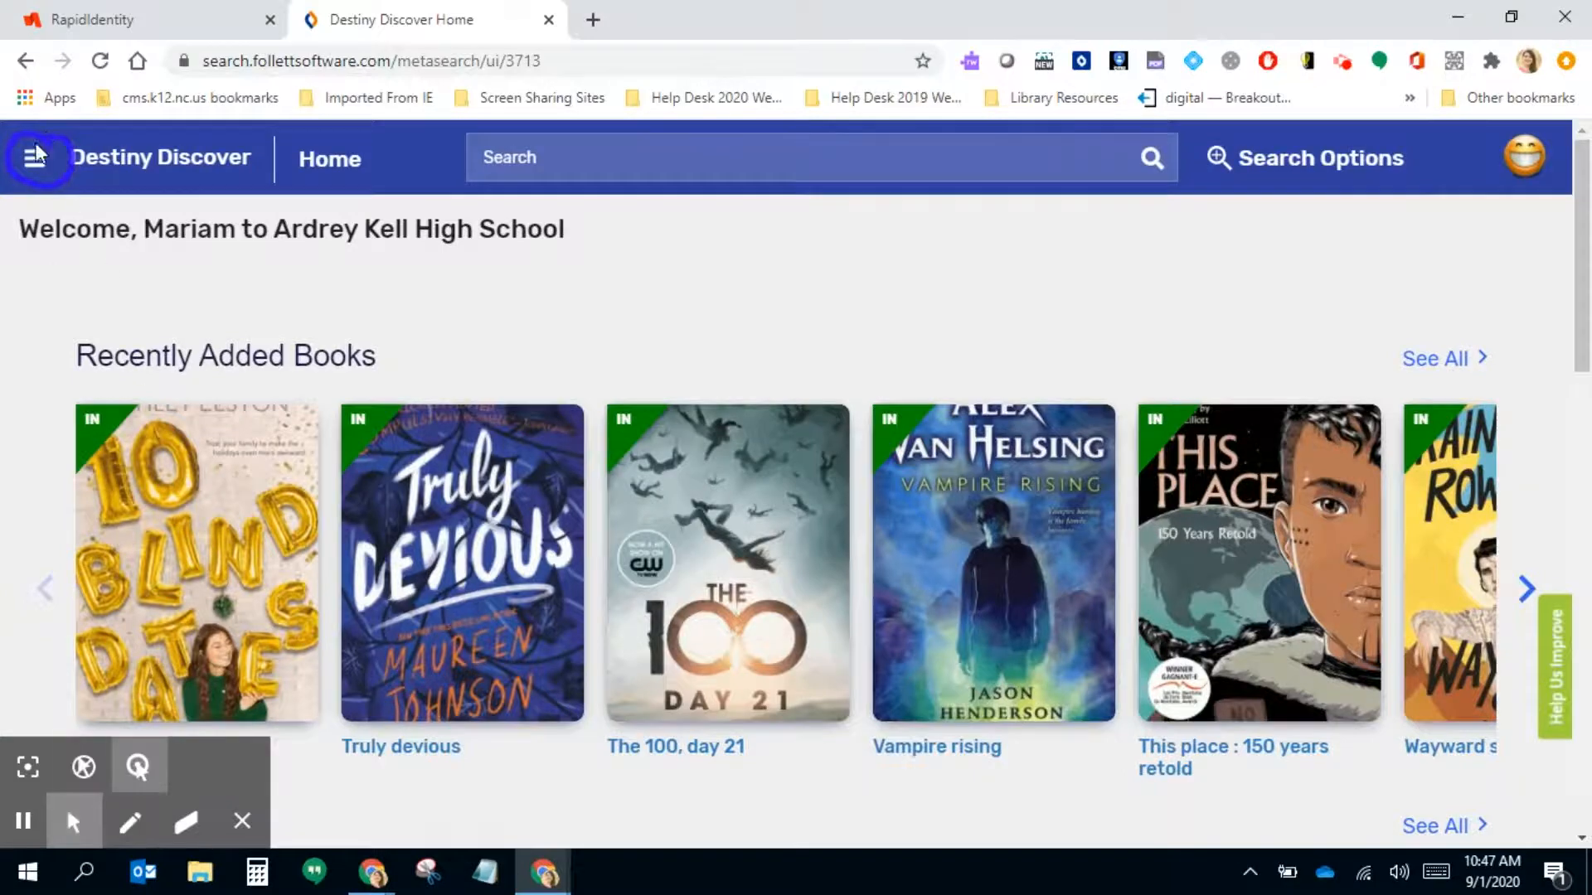
{"action": "left_click", "coordinate": [36, 160]}
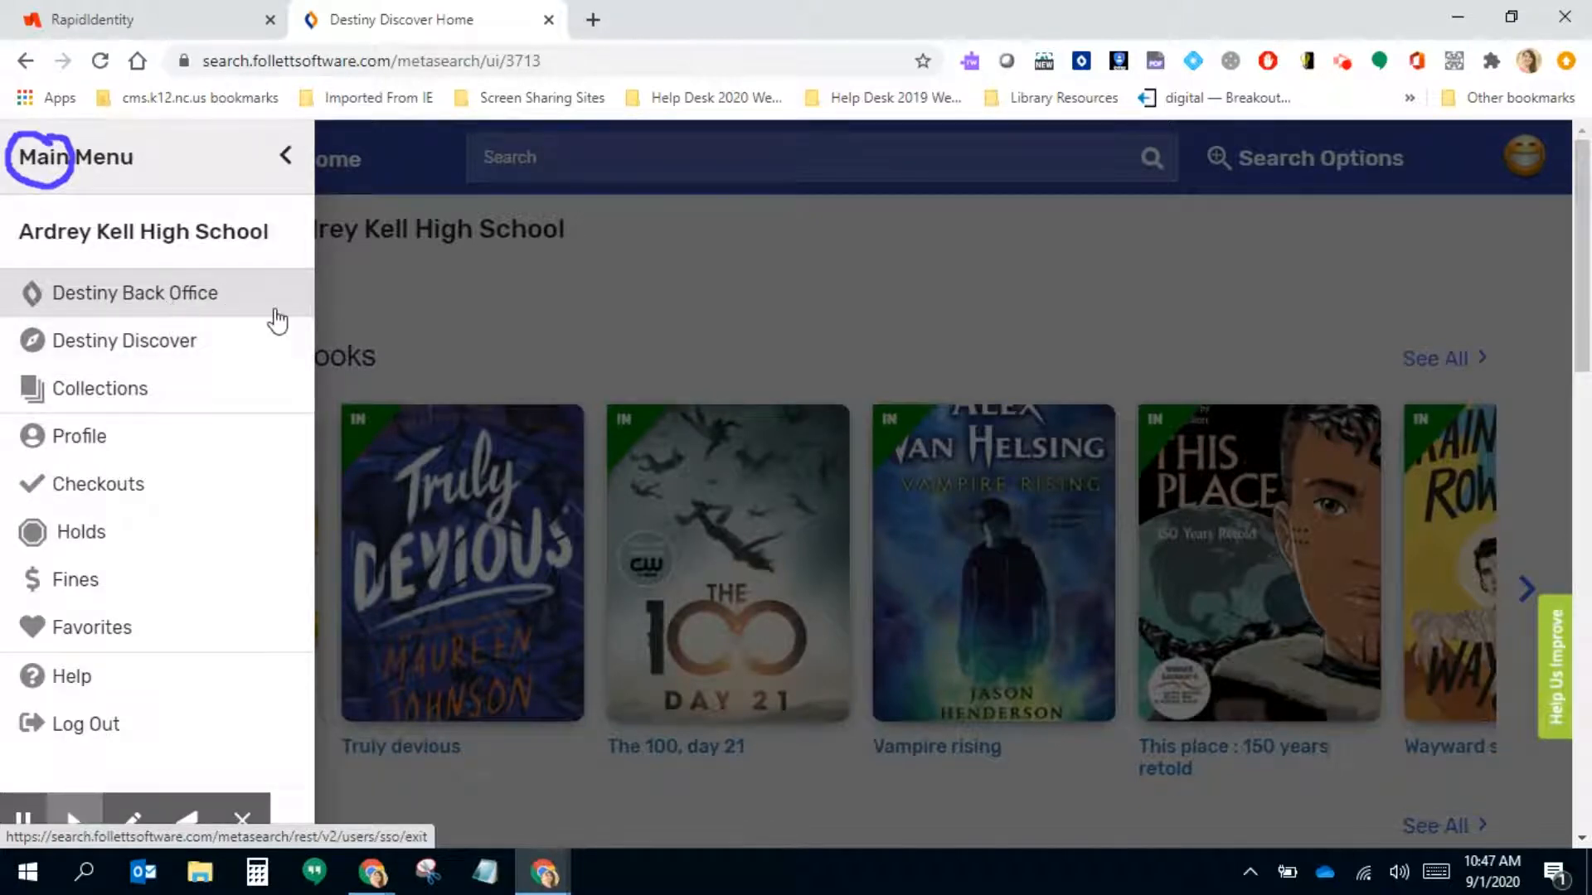
{"action": "left_click", "coordinate": [105, 400]}
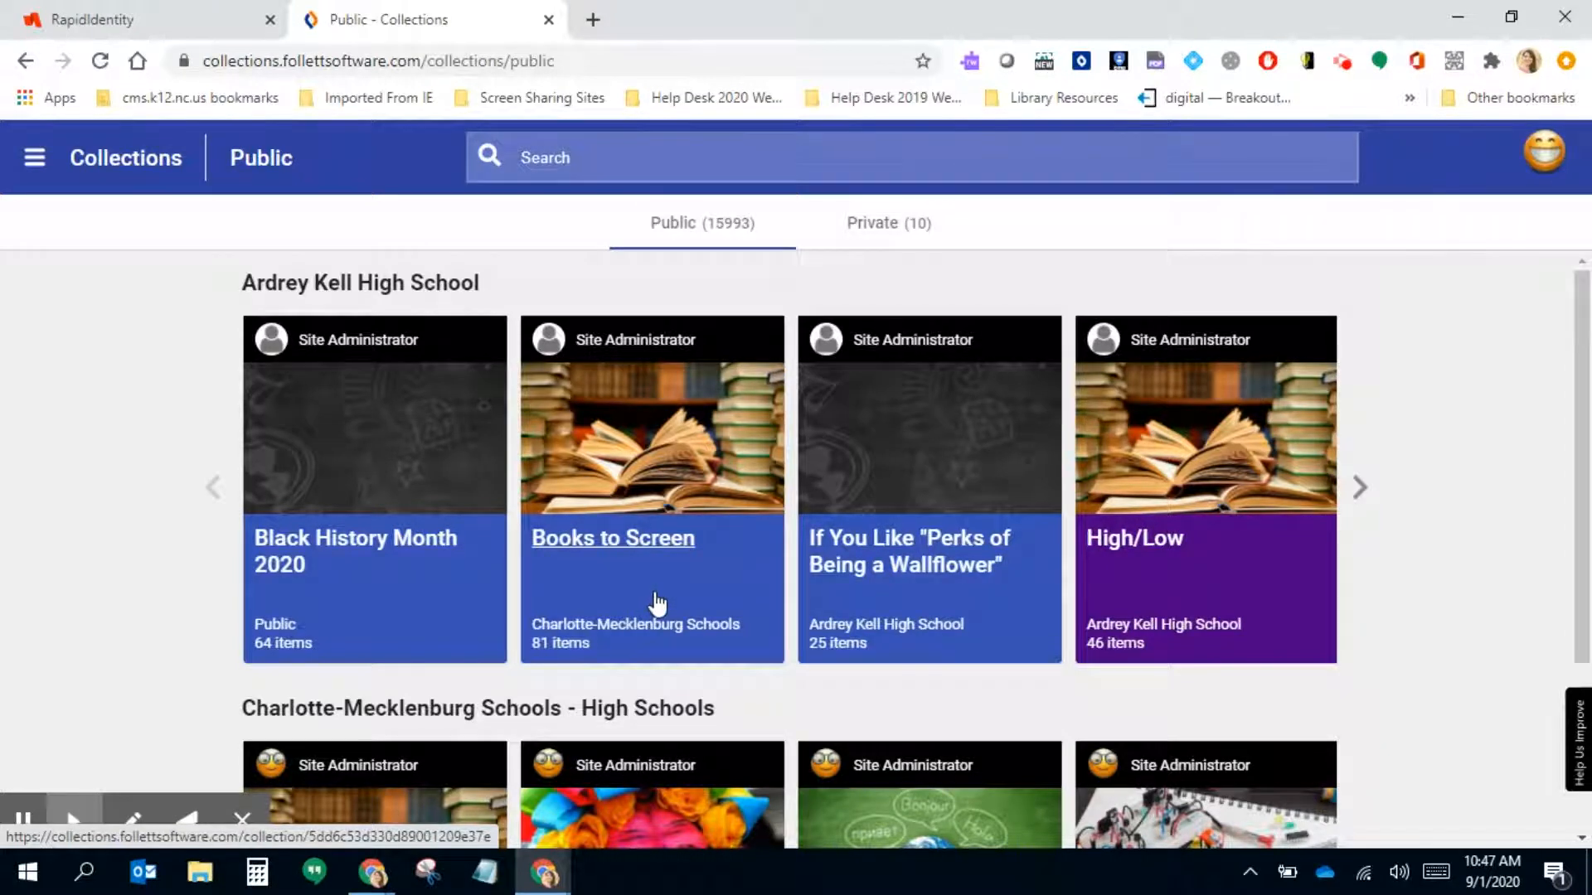
In the Books to Screen collection, open the digital Miss Peregrine's Home for Peculiar Children and its suggested print version.
{"action": "left_click", "coordinate": [609, 543]}
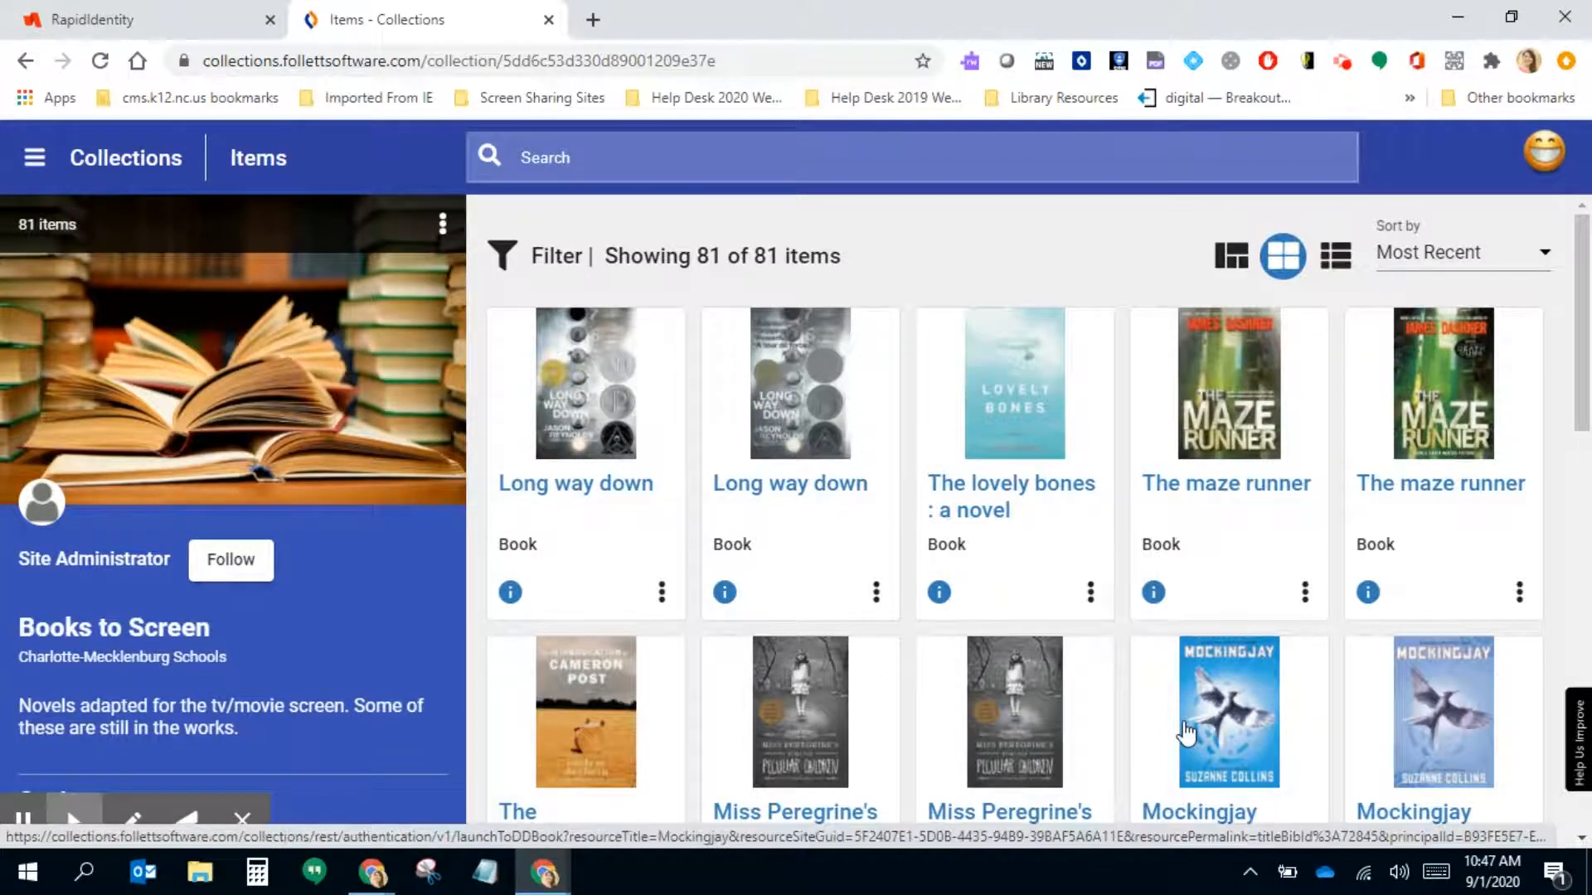
{"action": "scroll", "coordinate": [1158, 701], "scroll_direction": "down", "scroll_amount": 3}
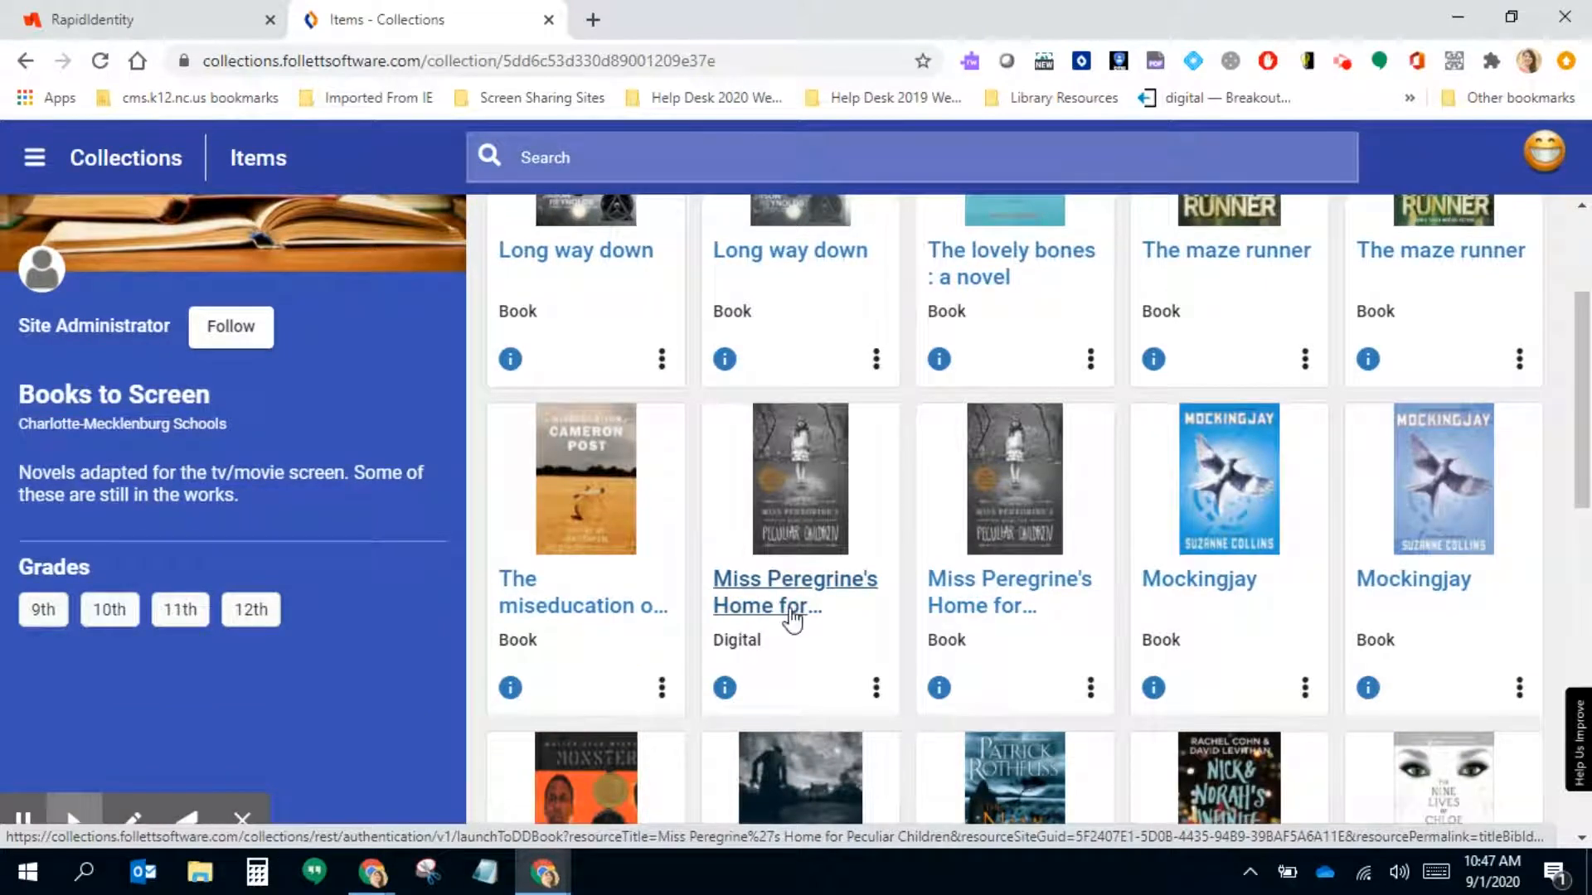
{"action": "left_click", "coordinate": [822, 479]}
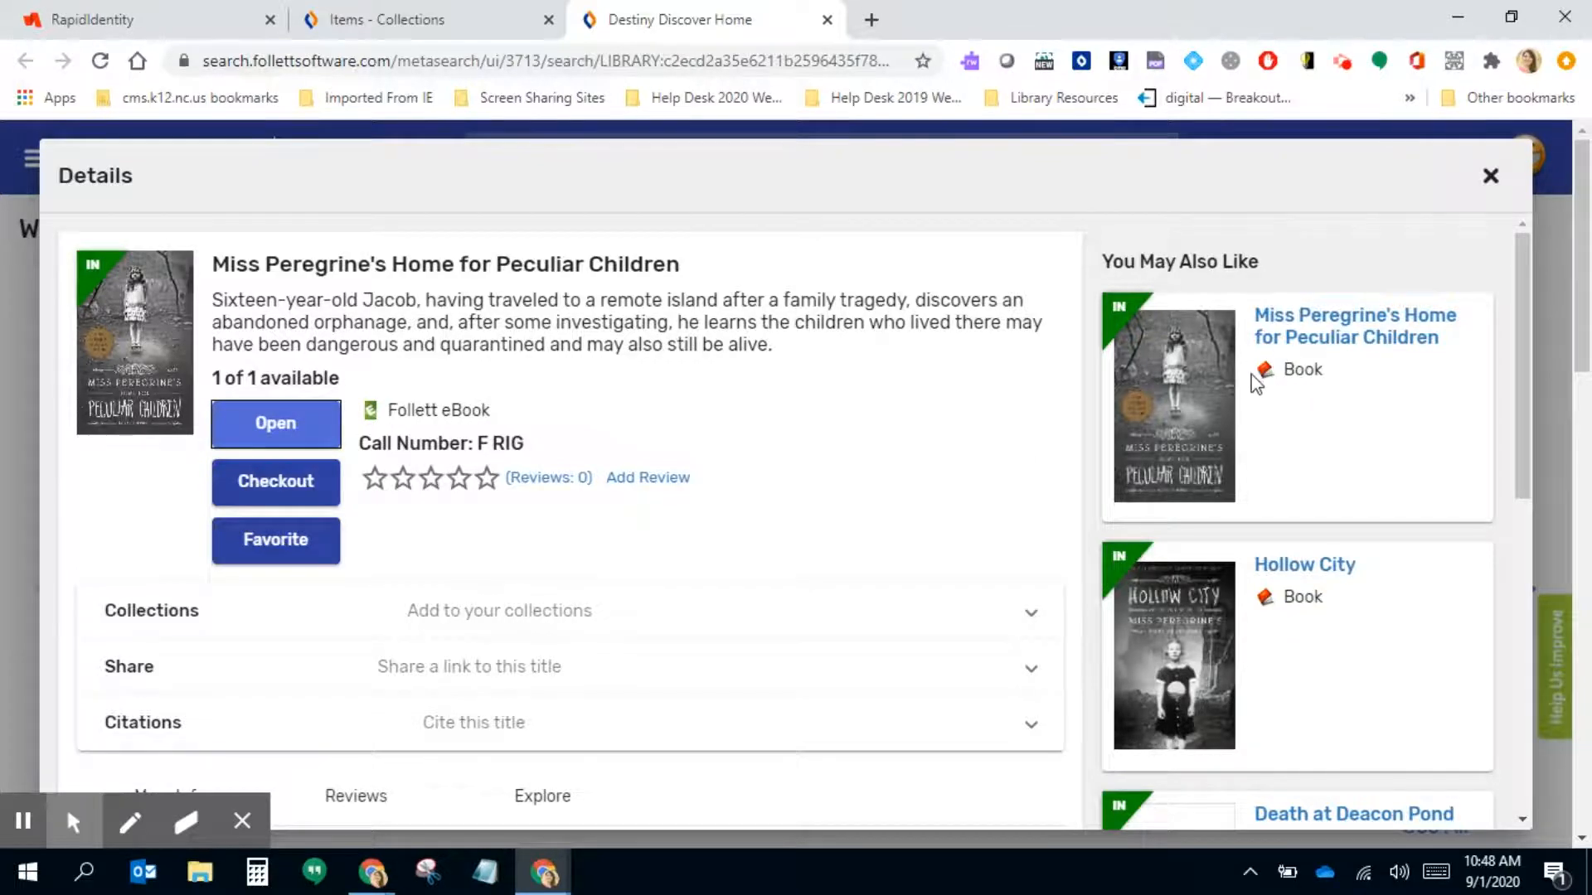
{"action": "left_click", "coordinate": [1234, 417]}
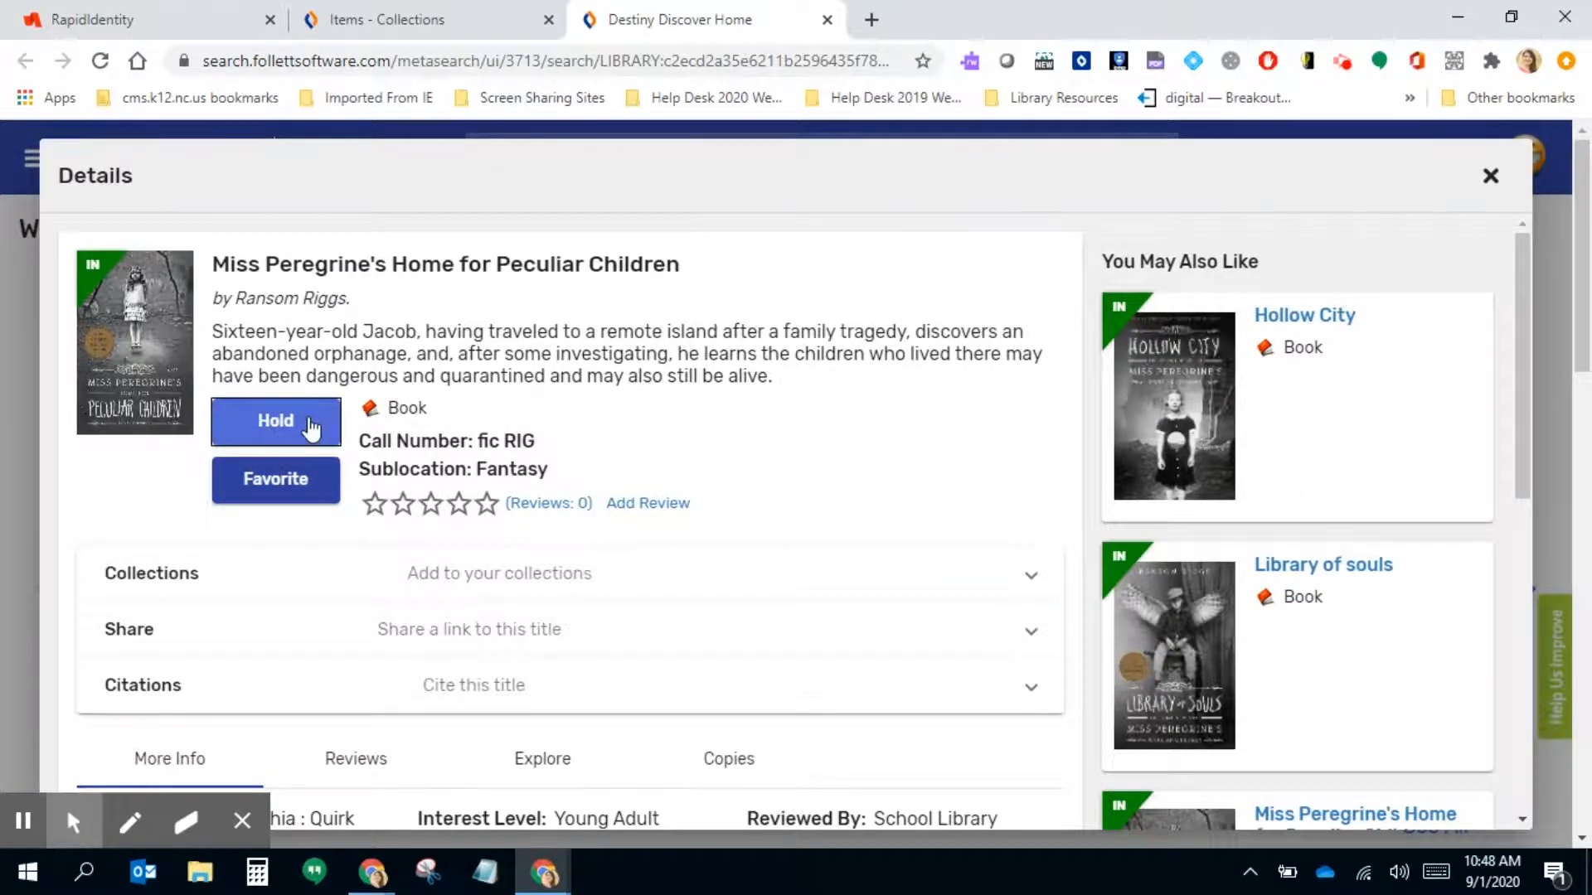
Close the book's details and open Search Options on the Destiny Discover home page.
{"action": "left_click", "coordinate": [1491, 174]}
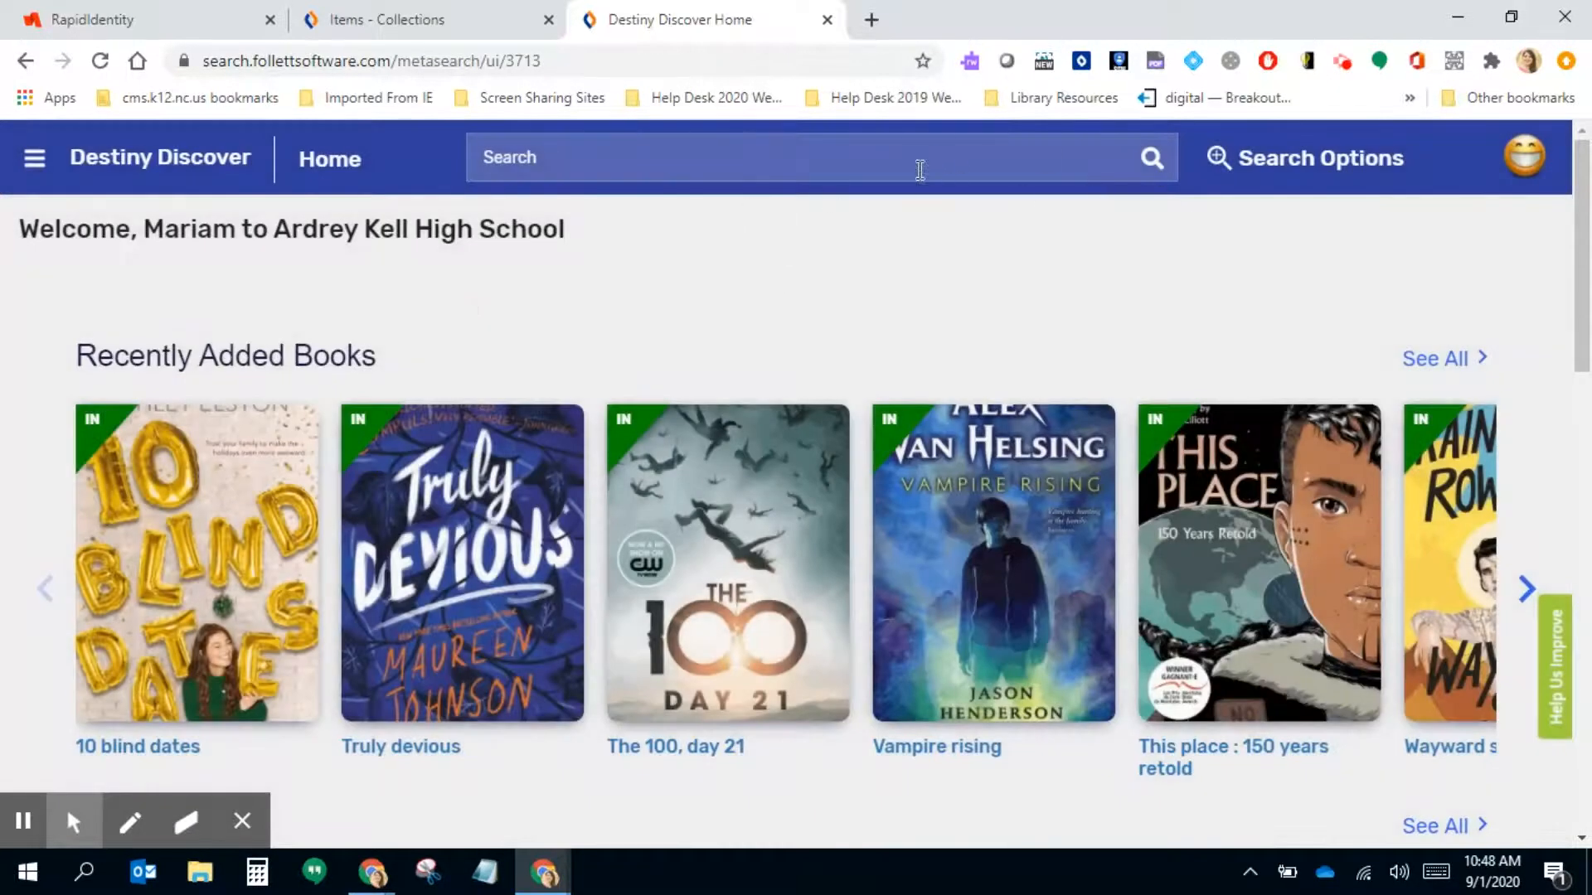
{"action": "left_click", "coordinate": [533, 153]}
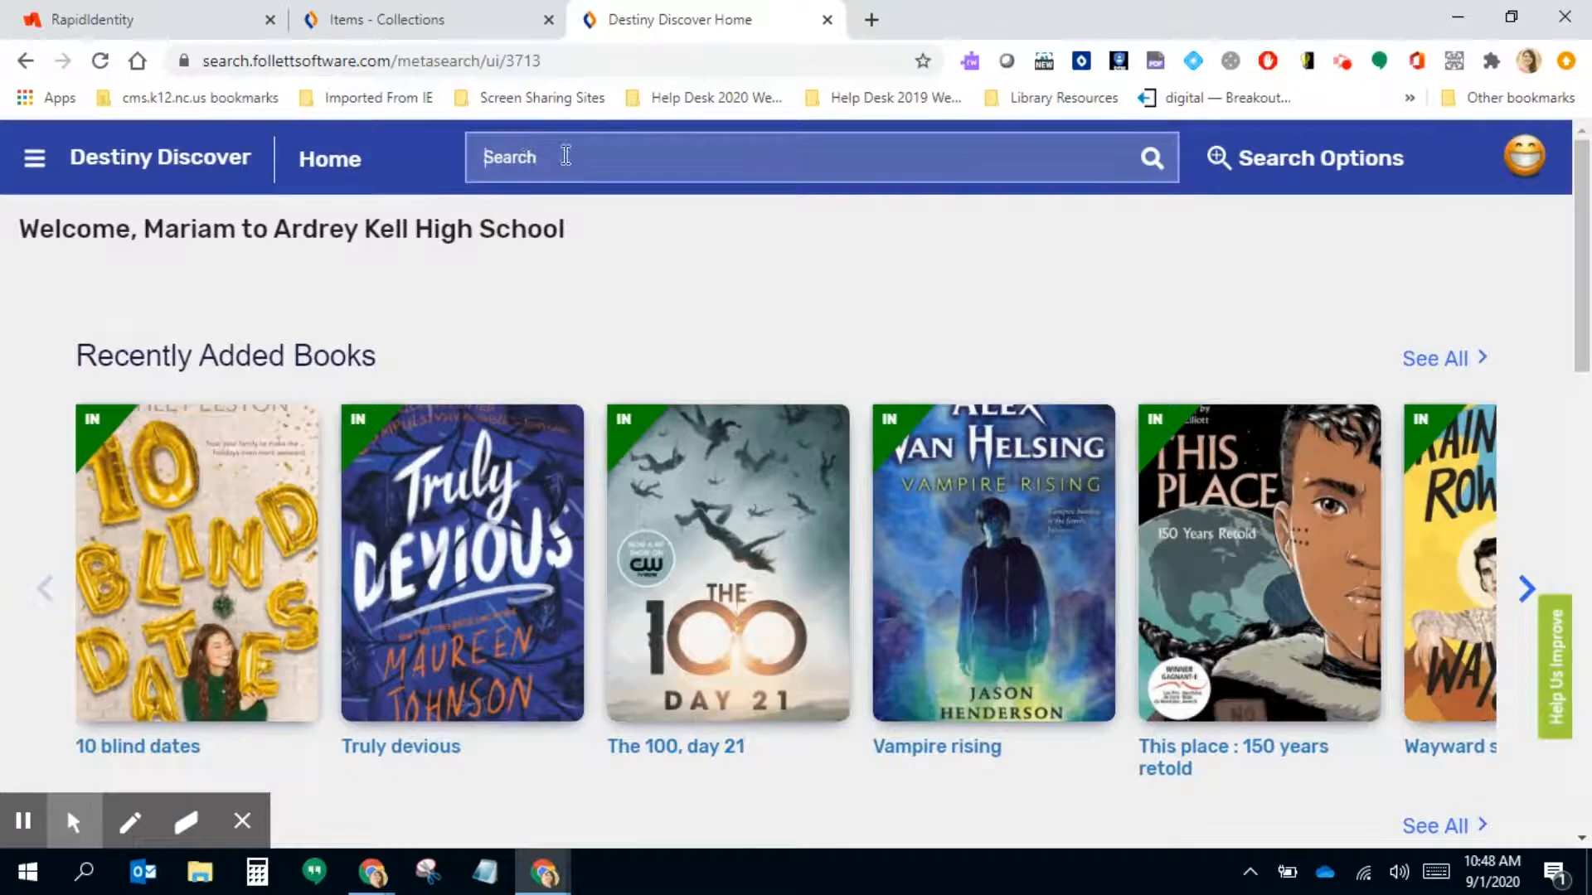
{"action": "left_click", "coordinate": [1219, 166]}
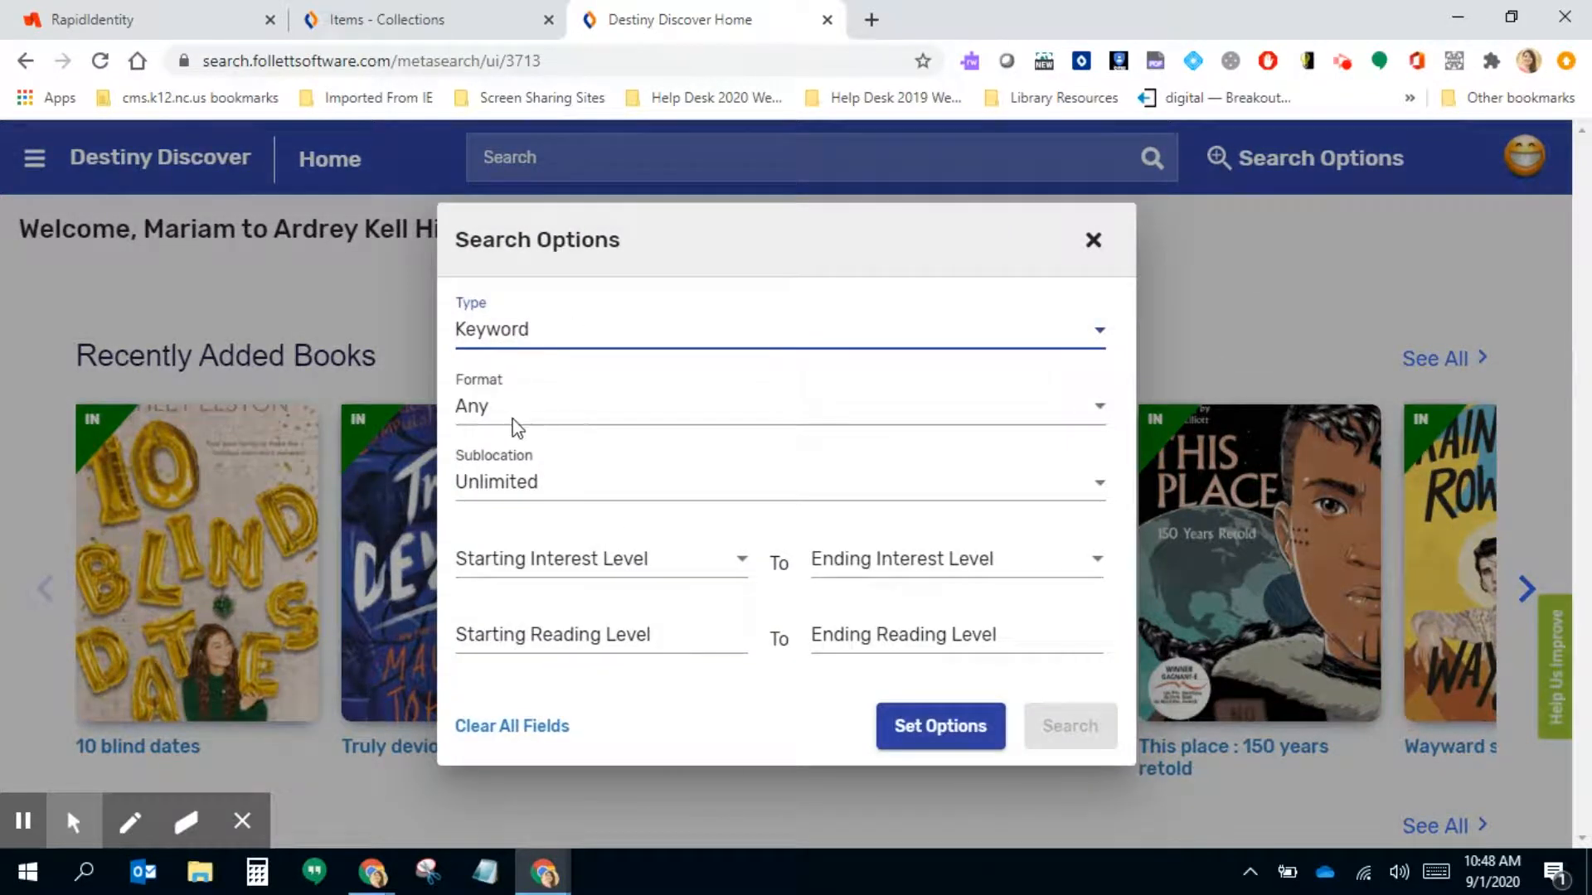
Set the search format to Book and the sublocation to Fantasy, and run the search with these options.
{"action": "left_click", "coordinate": [1099, 412]}
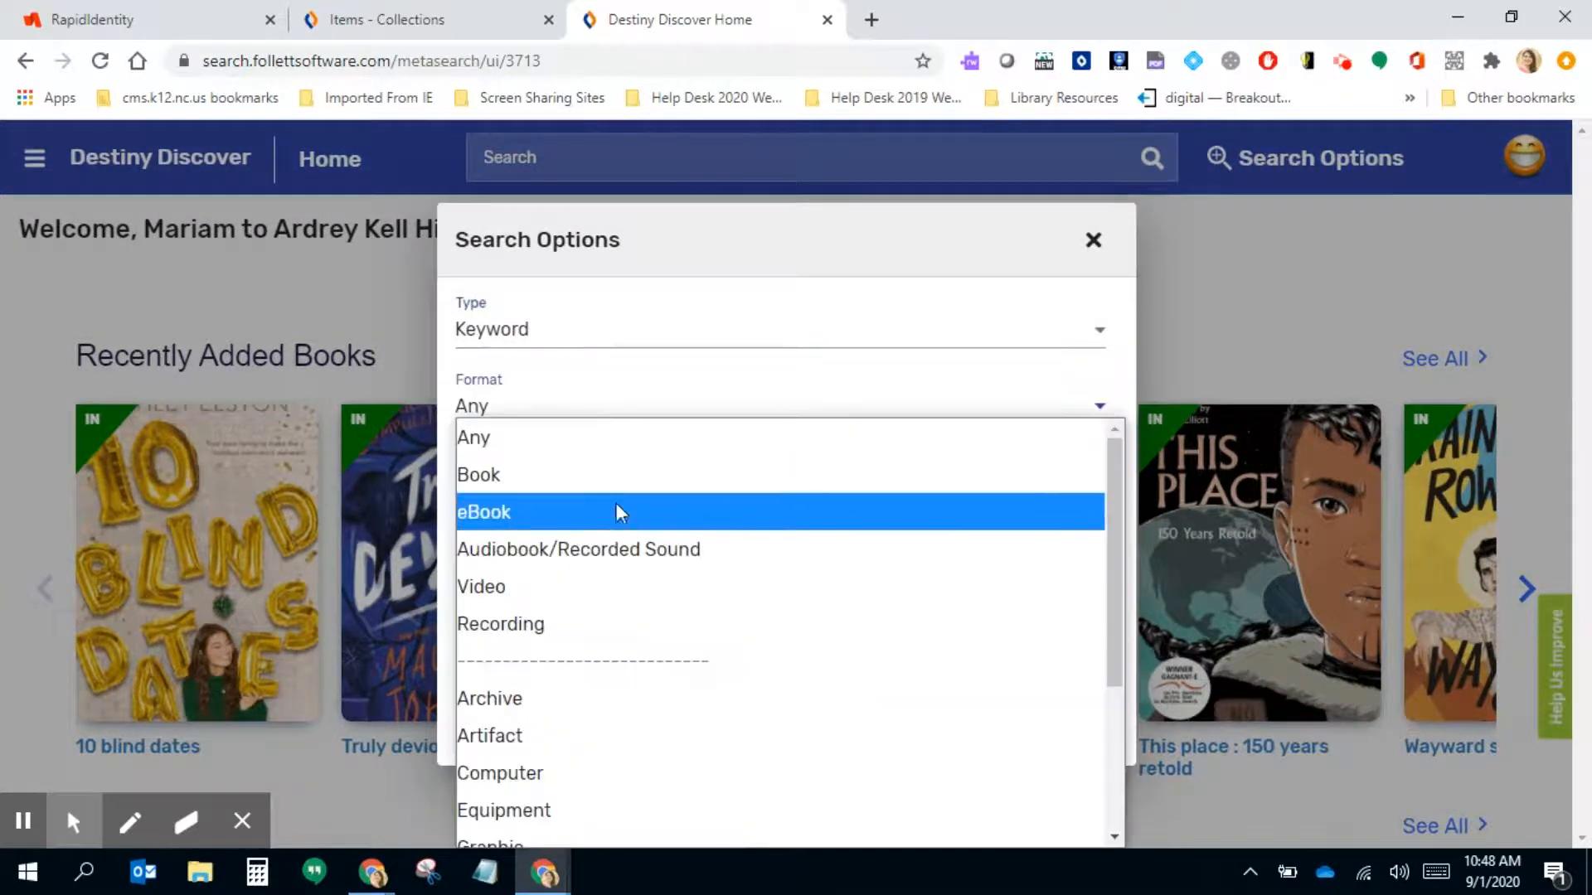
{"action": "left_click", "coordinate": [618, 476]}
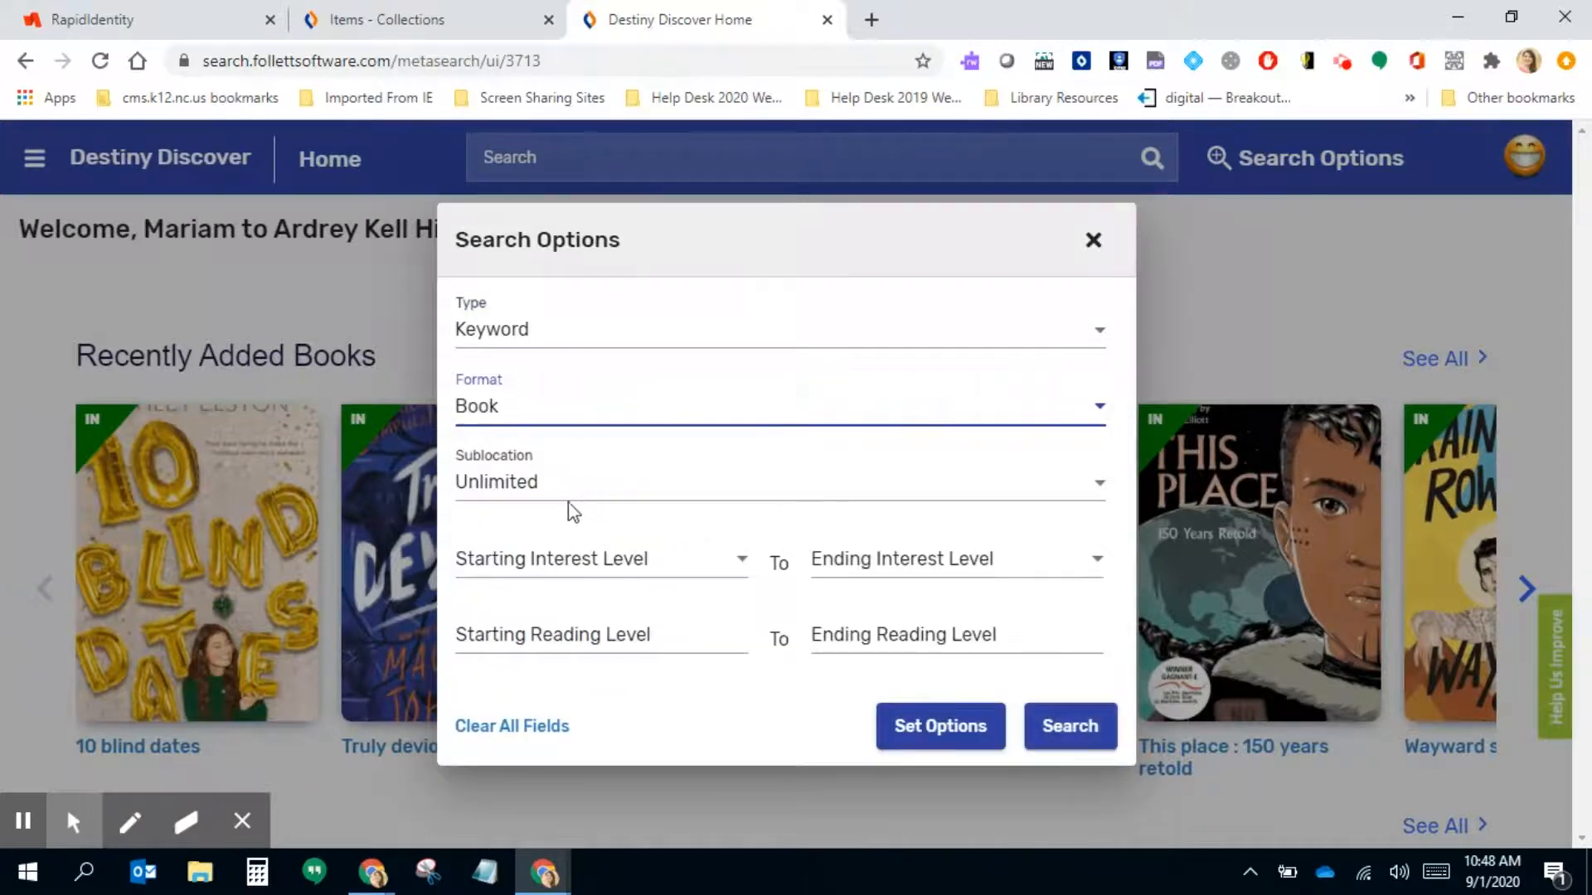
{"action": "left_click", "coordinate": [473, 482]}
{"action": "scroll", "coordinate": [688, 406], "scroll_direction": "down", "scroll_amount": 1}
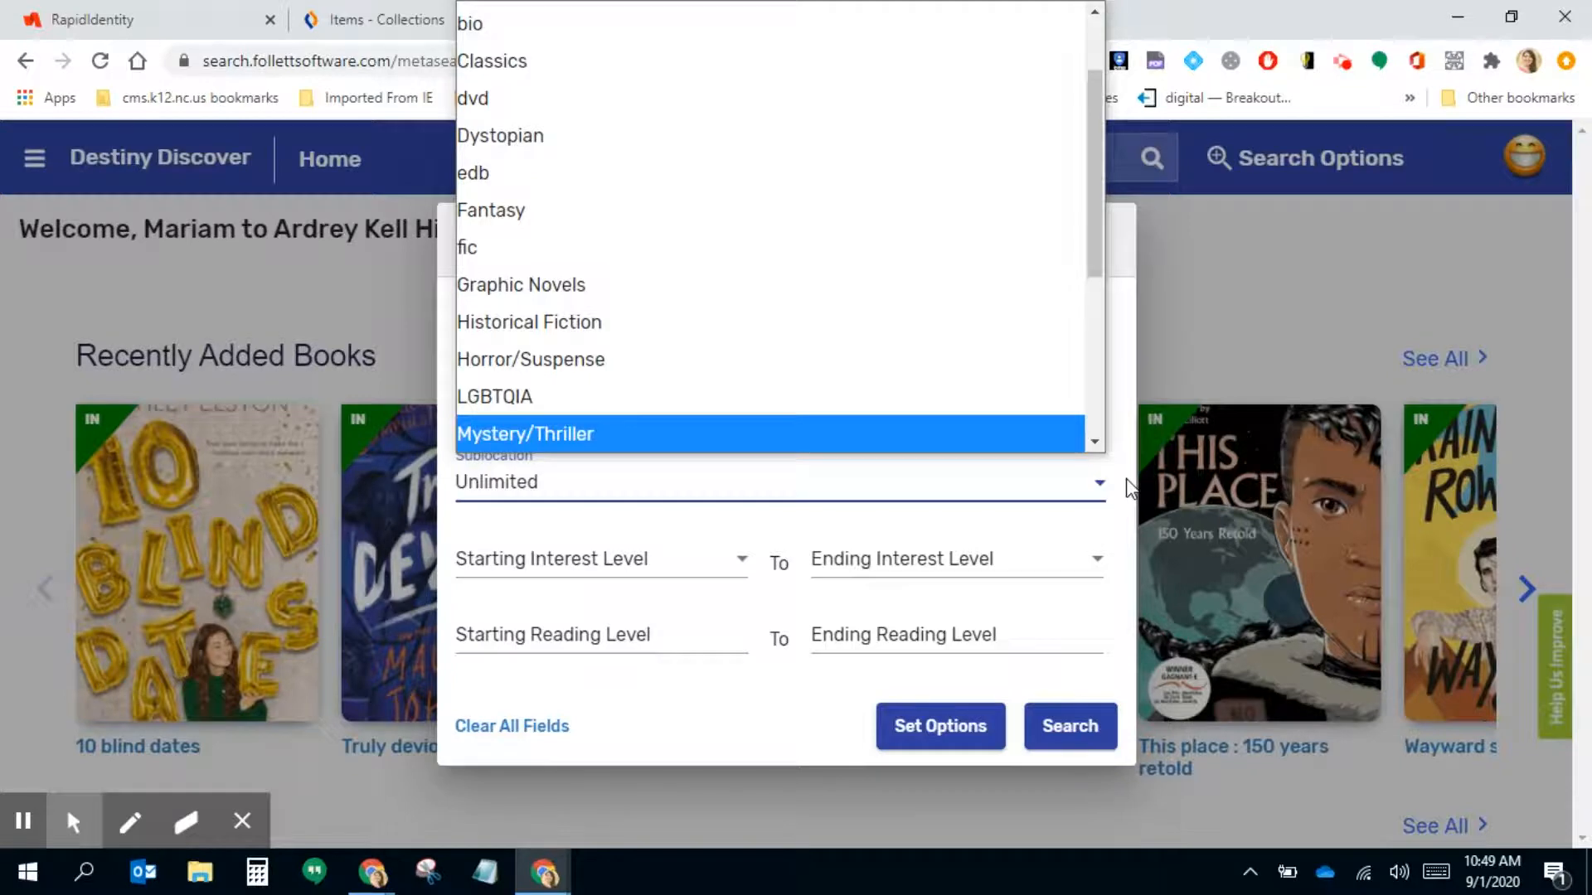
{"action": "scroll", "coordinate": [682, 344], "scroll_direction": "down", "scroll_amount": 1}
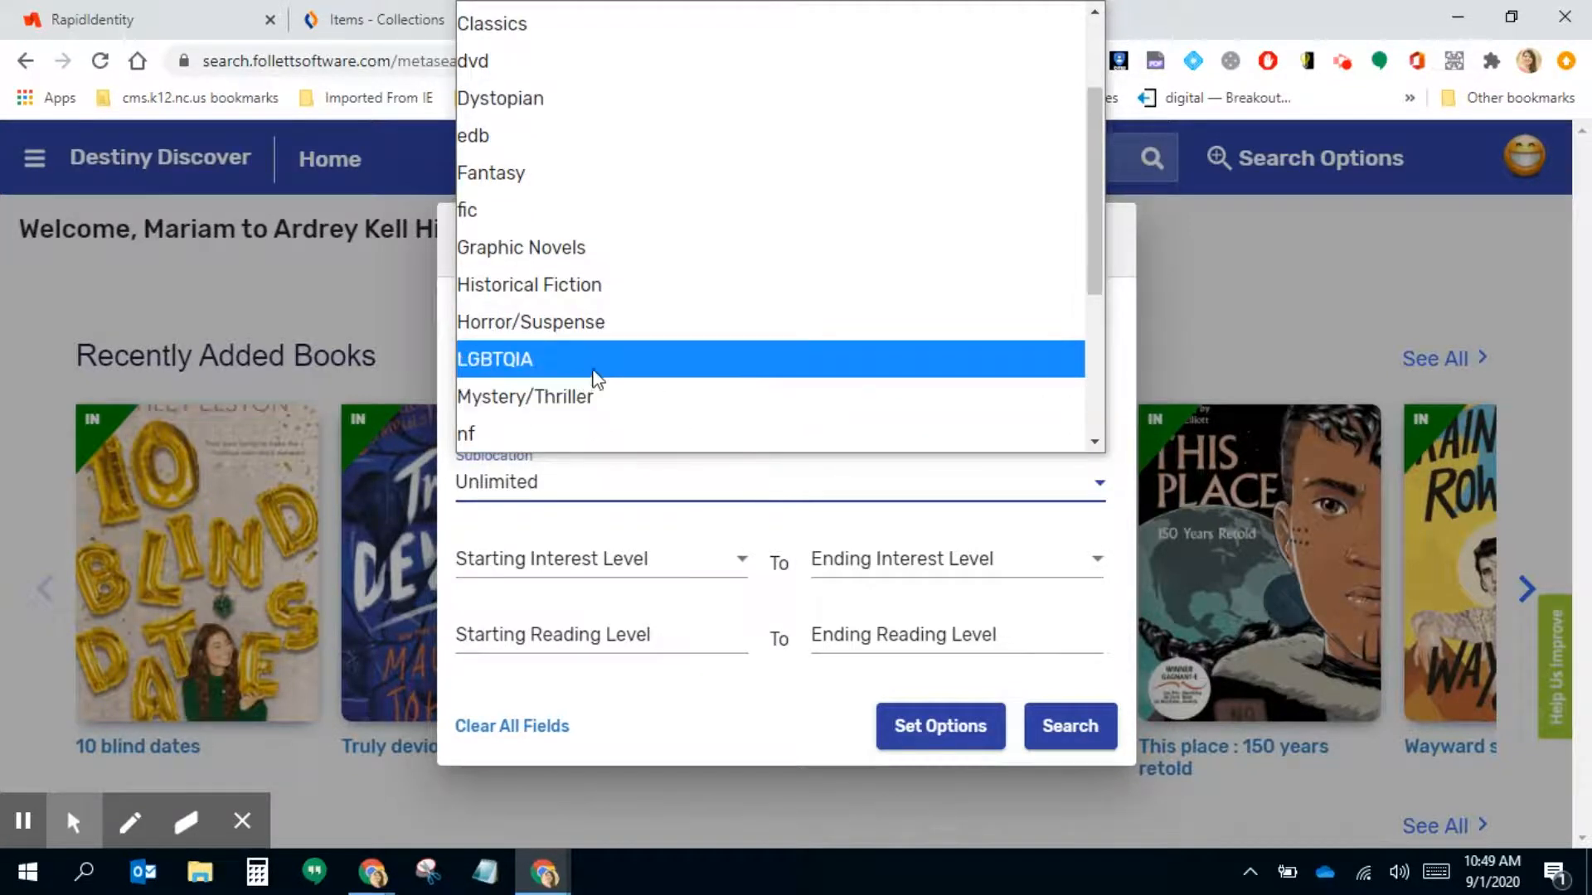
{"action": "scroll", "coordinate": [711, 355], "scroll_direction": "up", "scroll_amount": 3}
{"action": "left_click", "coordinate": [508, 323]}
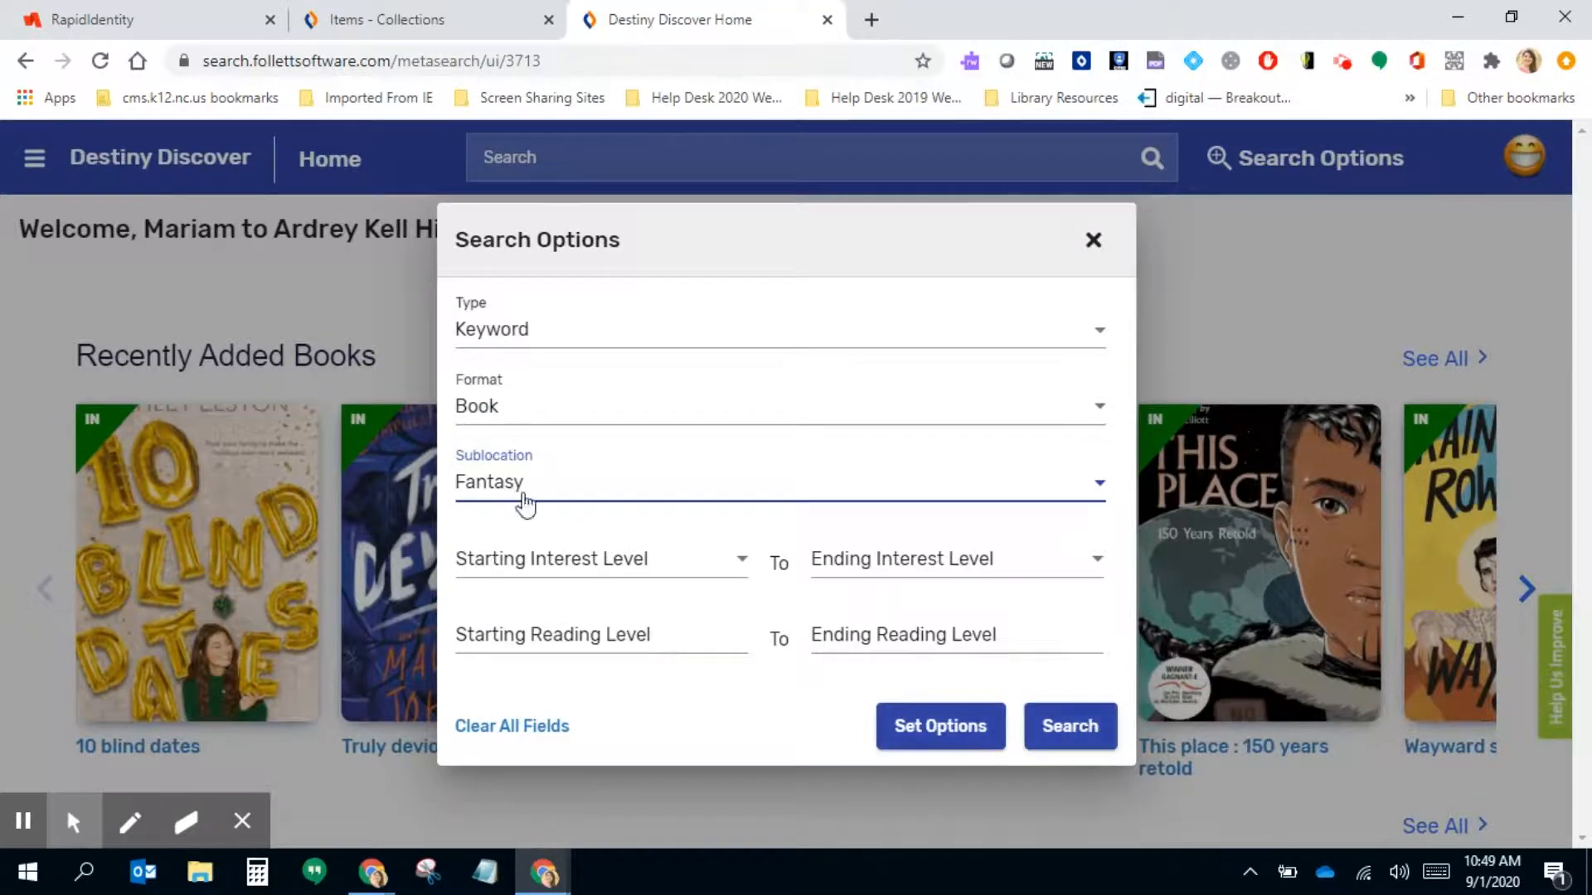
{"action": "left_click", "coordinate": [1069, 728]}
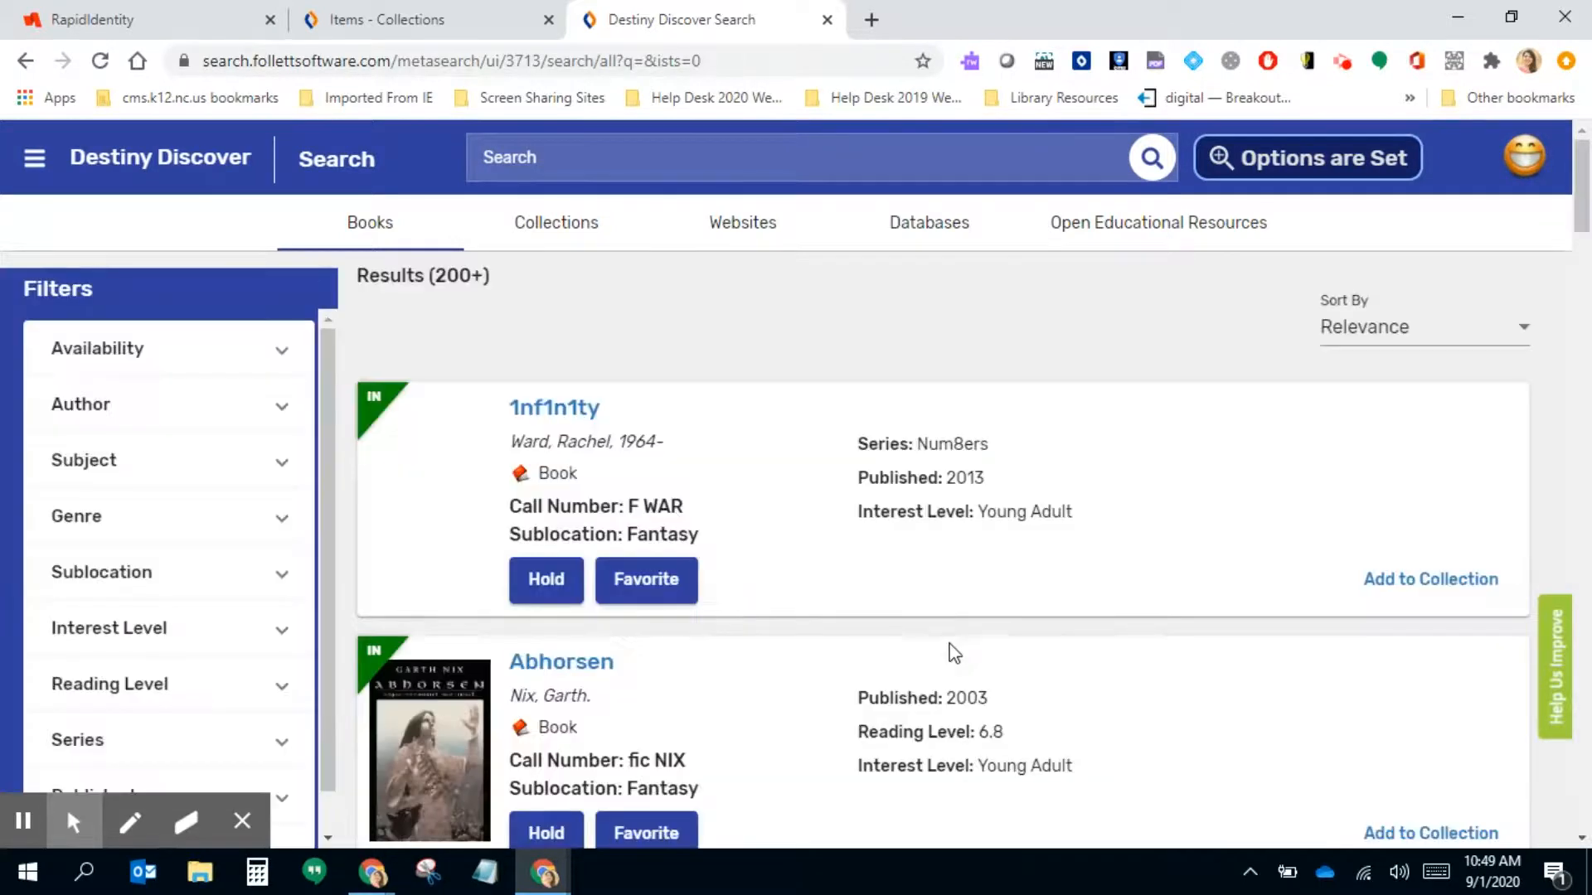
Look through the Fantasy book results and expand the Series and Subject filters to view their choices.
{"action": "scroll", "coordinate": [824, 622], "scroll_direction": "down", "scroll_amount": 2}
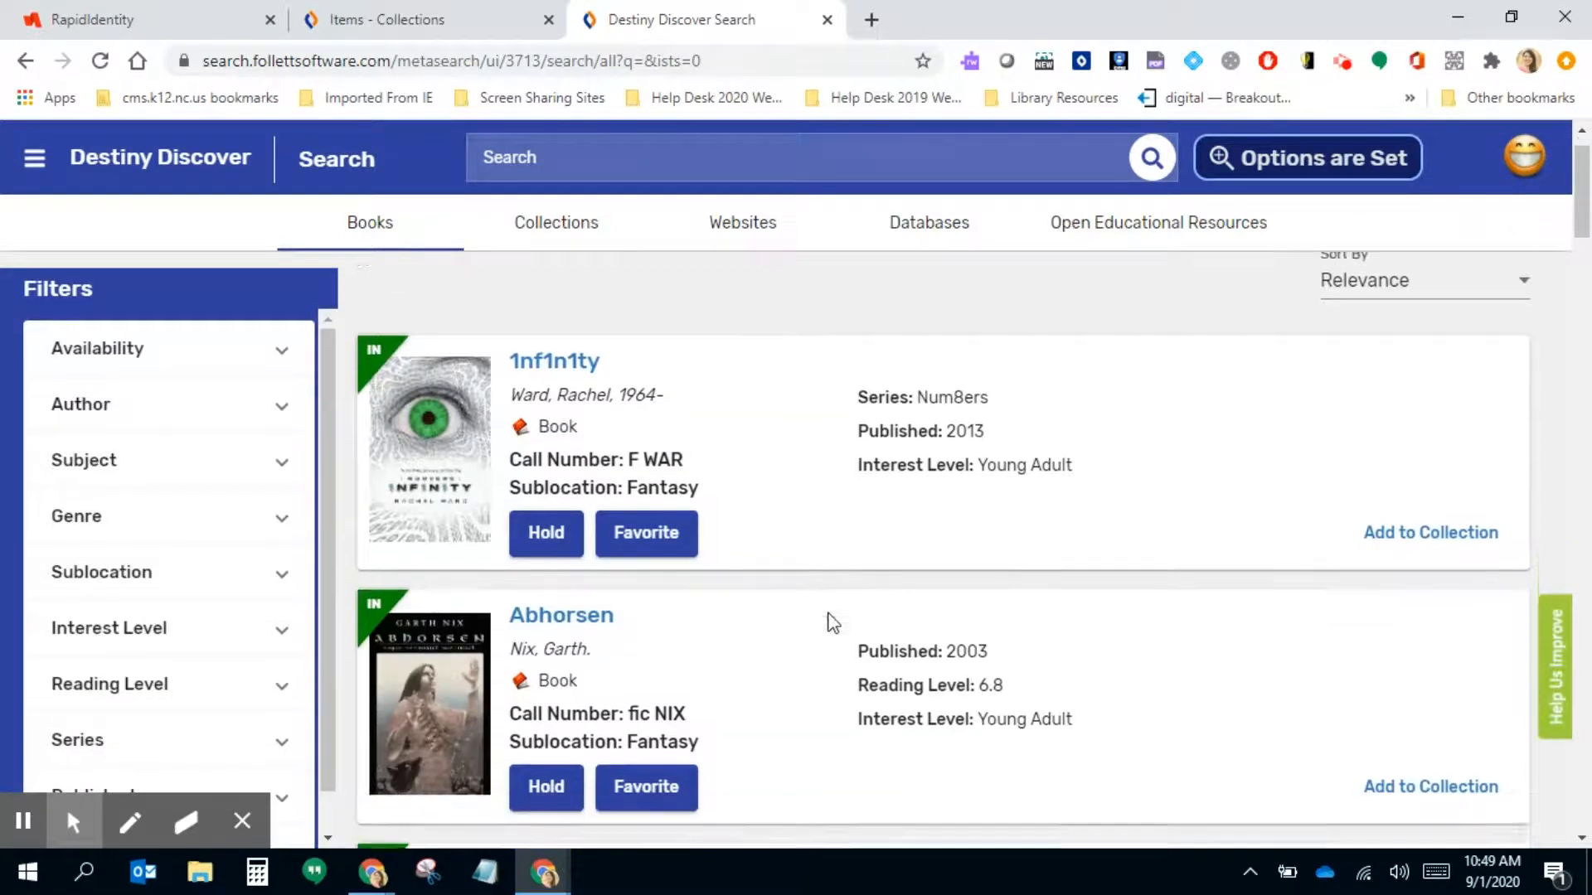
{"action": "scroll", "coordinate": [772, 634], "scroll_direction": "down", "scroll_amount": 2}
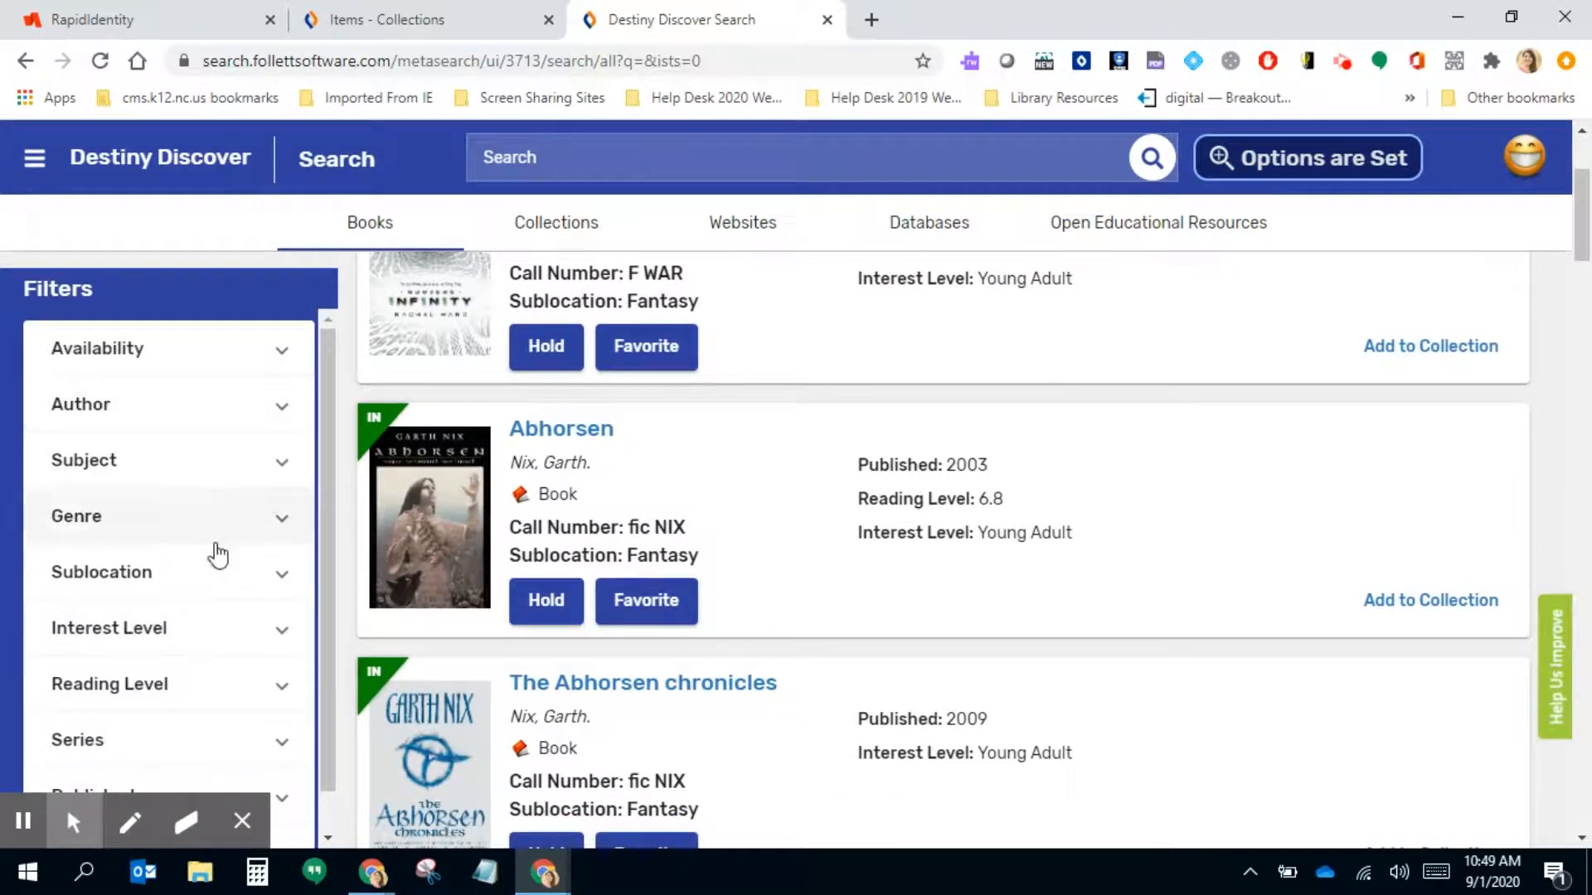
{"action": "left_click", "coordinate": [277, 746]}
{"action": "scroll", "coordinate": [213, 731], "scroll_direction": "down", "scroll_amount": 3}
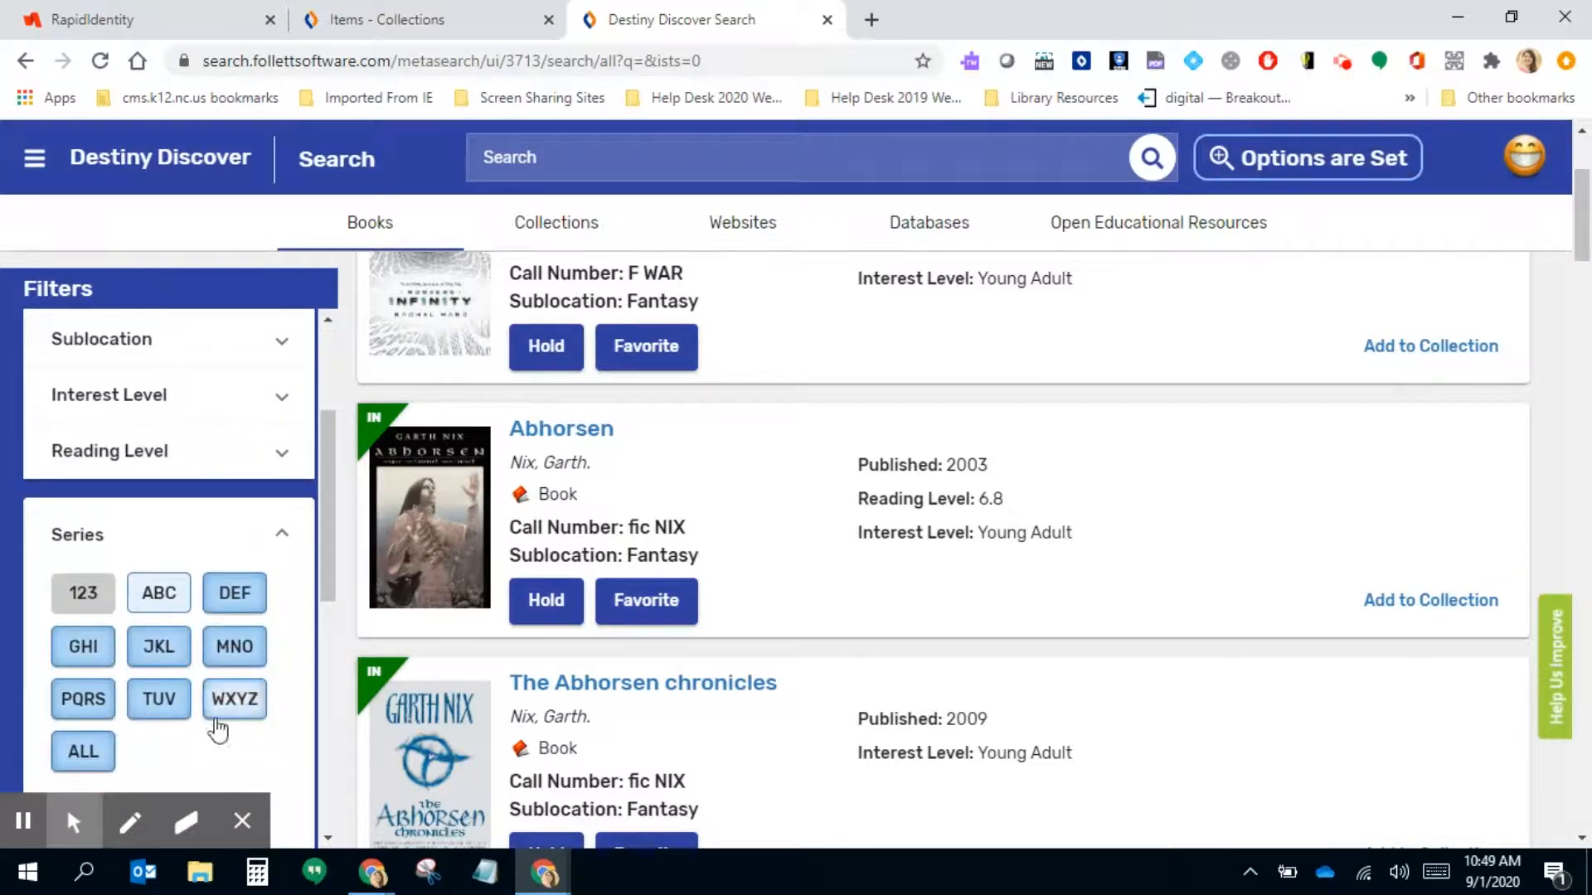
{"action": "scroll", "coordinate": [171, 504], "scroll_direction": "up", "scroll_amount": 3}
{"action": "left_click", "coordinate": [280, 462]}
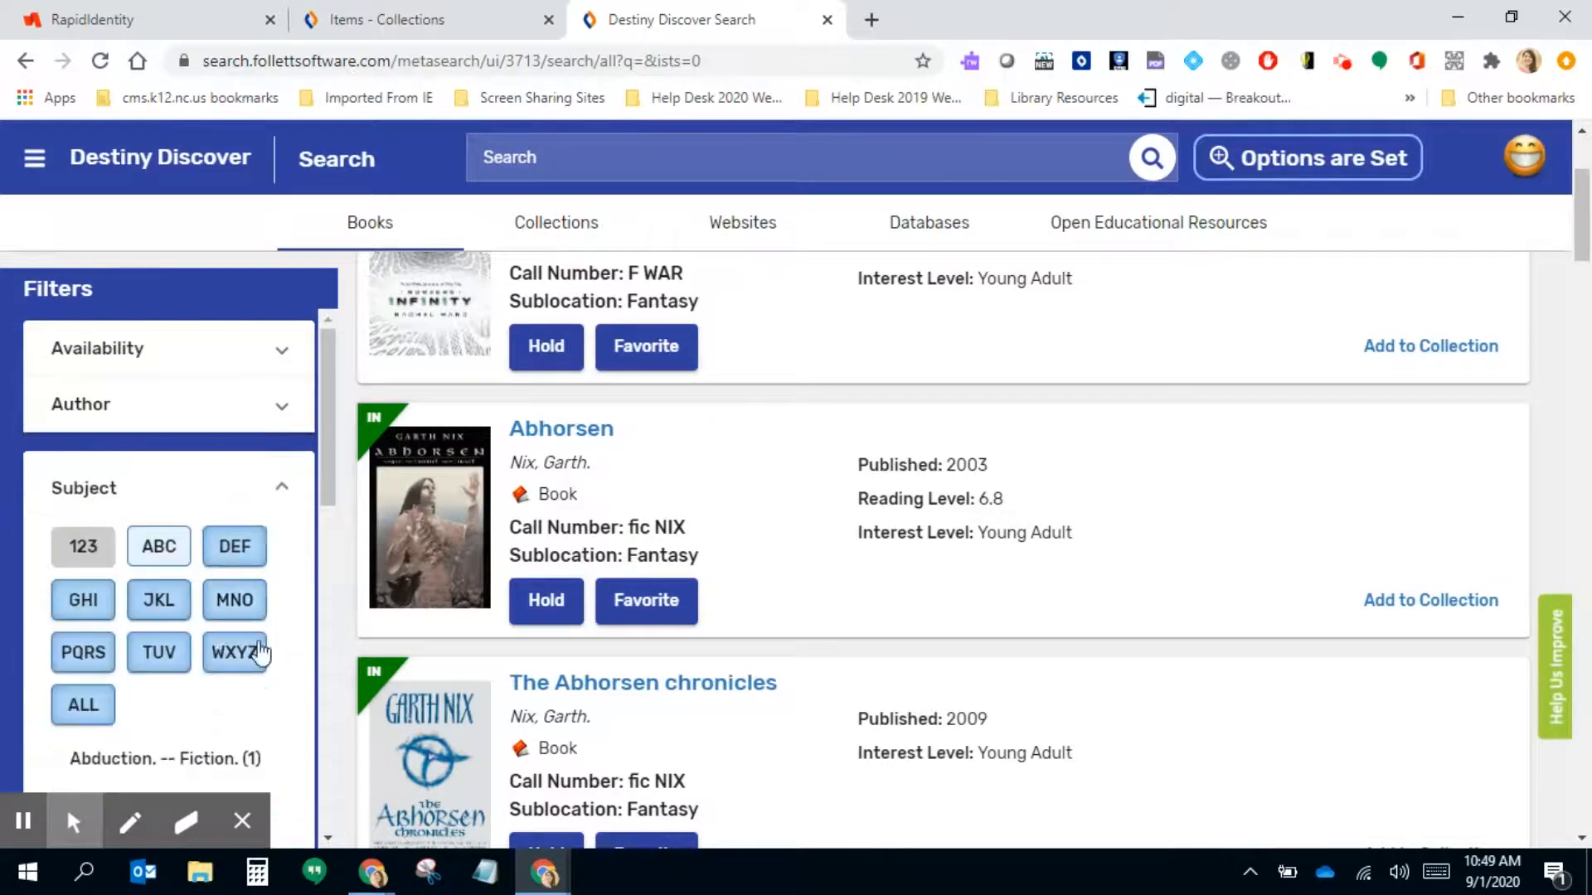
Open the hold option for The Abhorsen chronicles and look through the book's details and its You May Also Like titles.
{"action": "scroll", "coordinate": [908, 673], "scroll_direction": "down", "scroll_amount": 3}
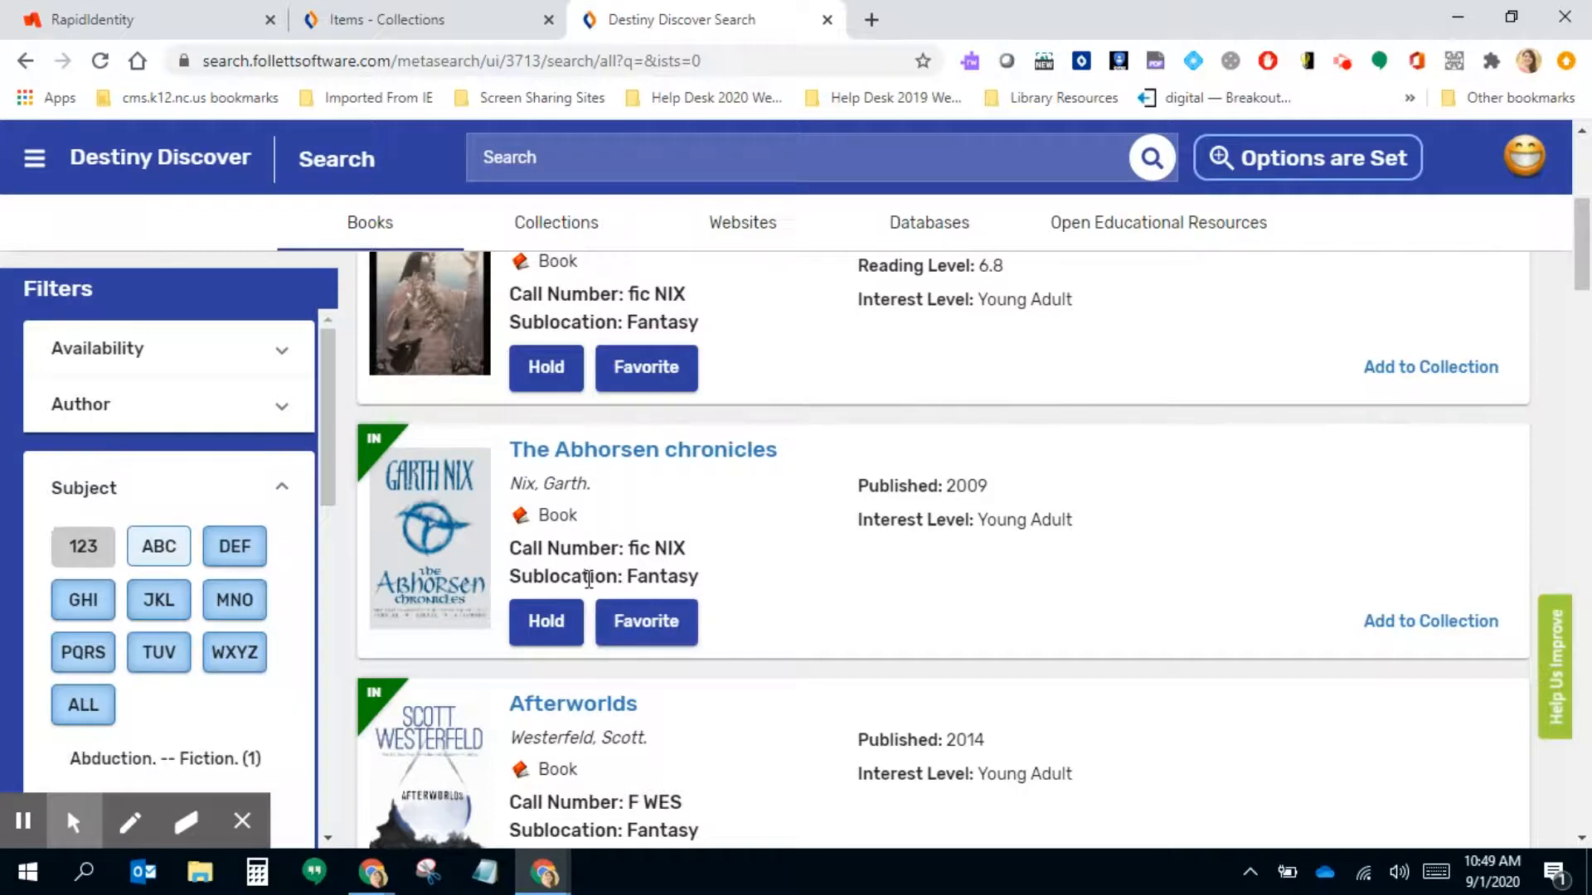
{"action": "left_click", "coordinate": [535, 638]}
{"action": "left_click", "coordinate": [562, 574]}
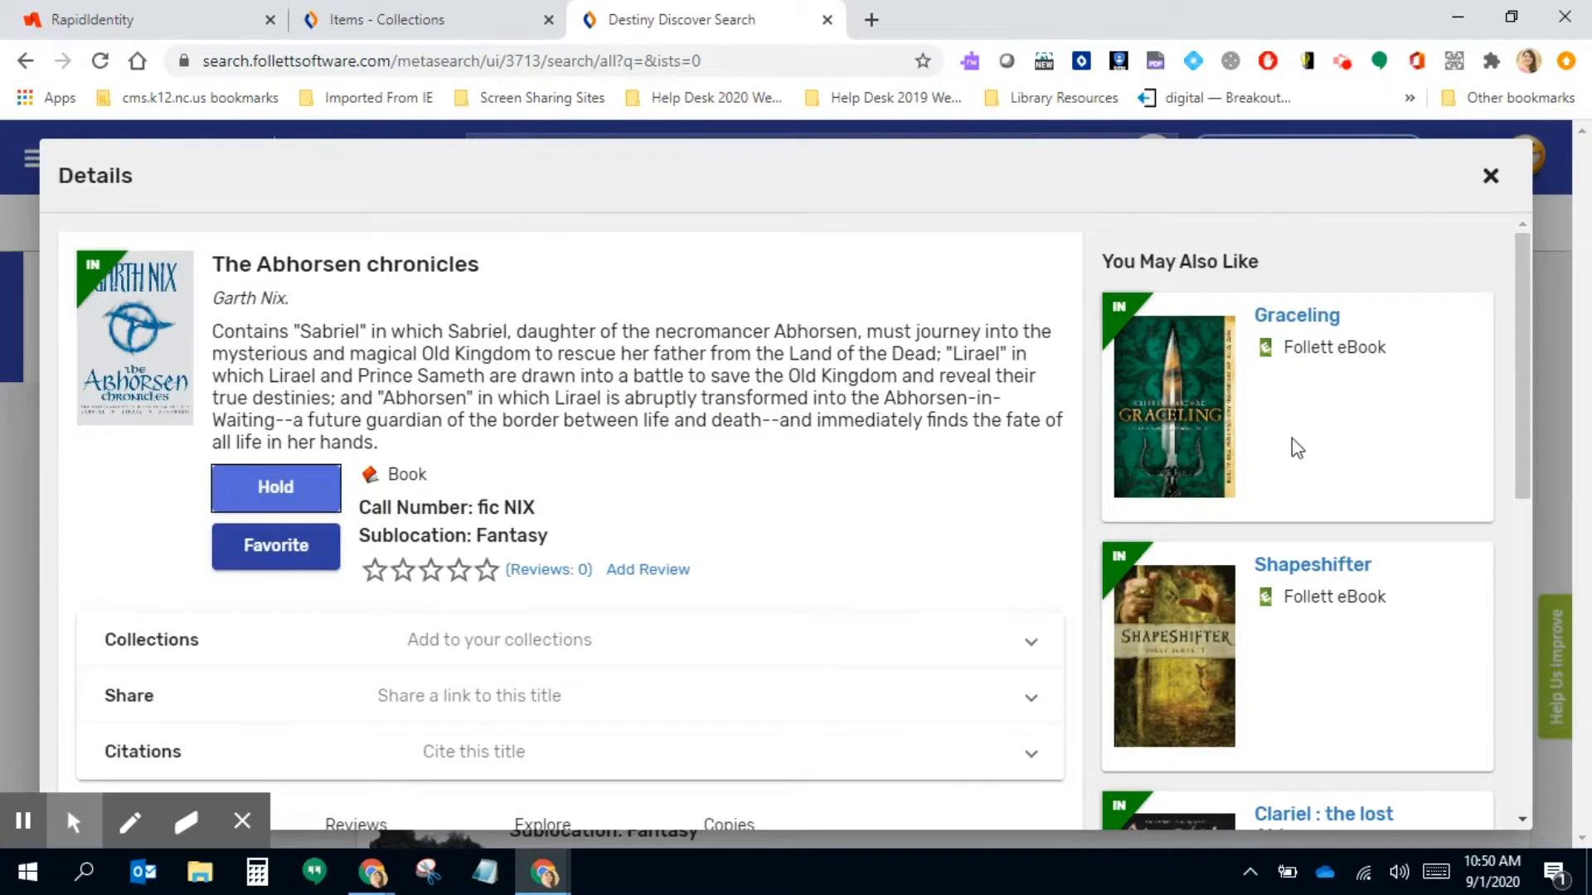
{"action": "scroll", "coordinate": [1295, 604], "scroll_direction": "down", "scroll_amount": 7}
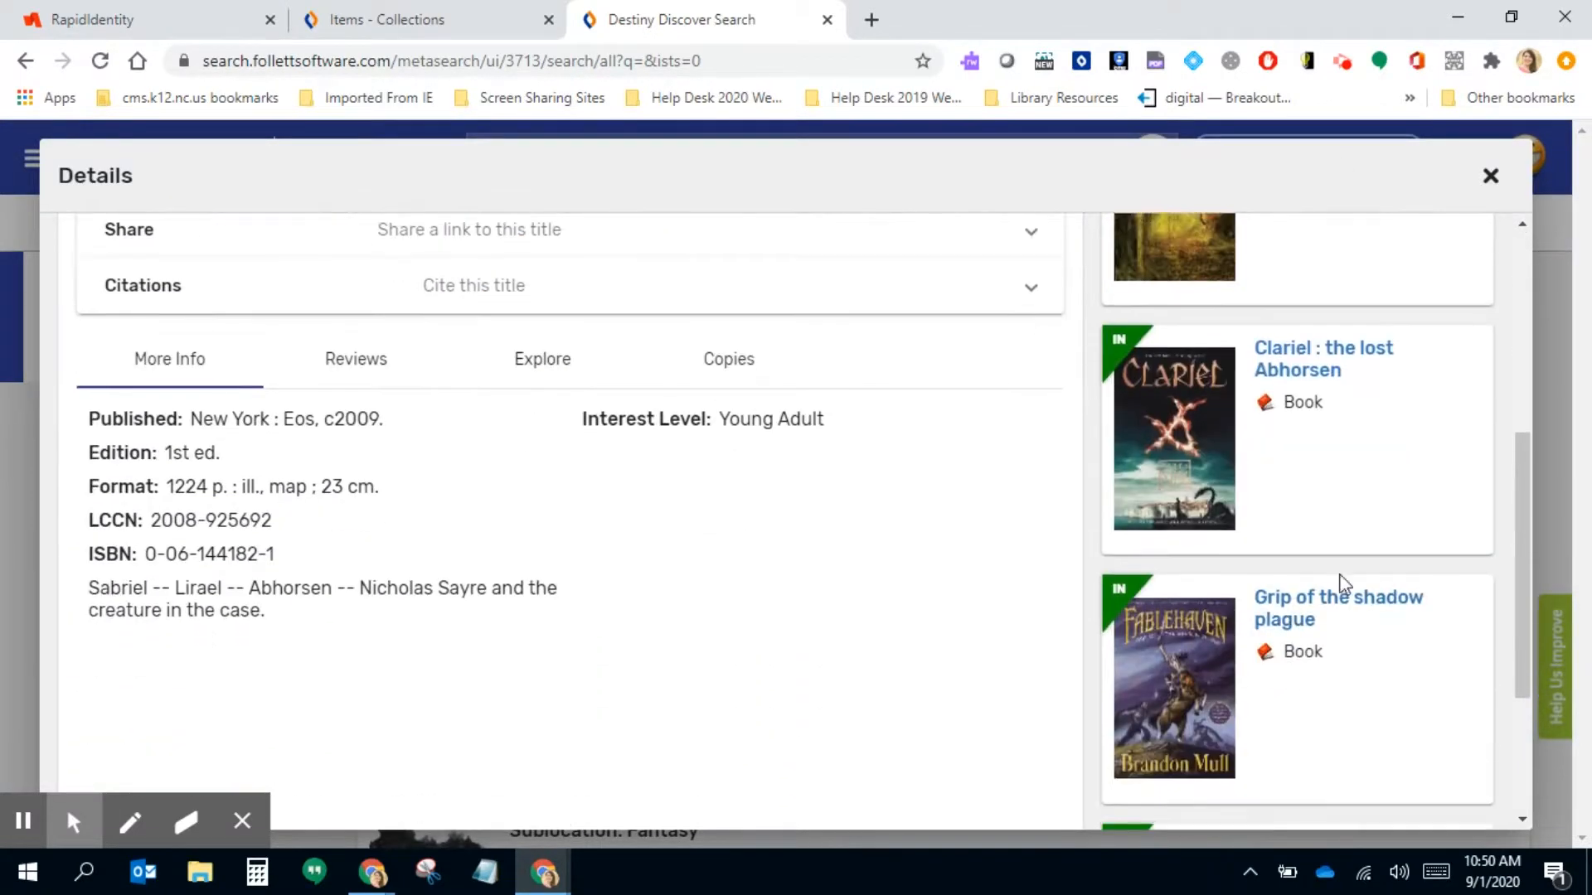
{"action": "scroll", "coordinate": [1339, 713], "scroll_direction": "down", "scroll_amount": 2}
{"action": "scroll", "coordinate": [1318, 705], "scroll_direction": "up", "scroll_amount": 10}
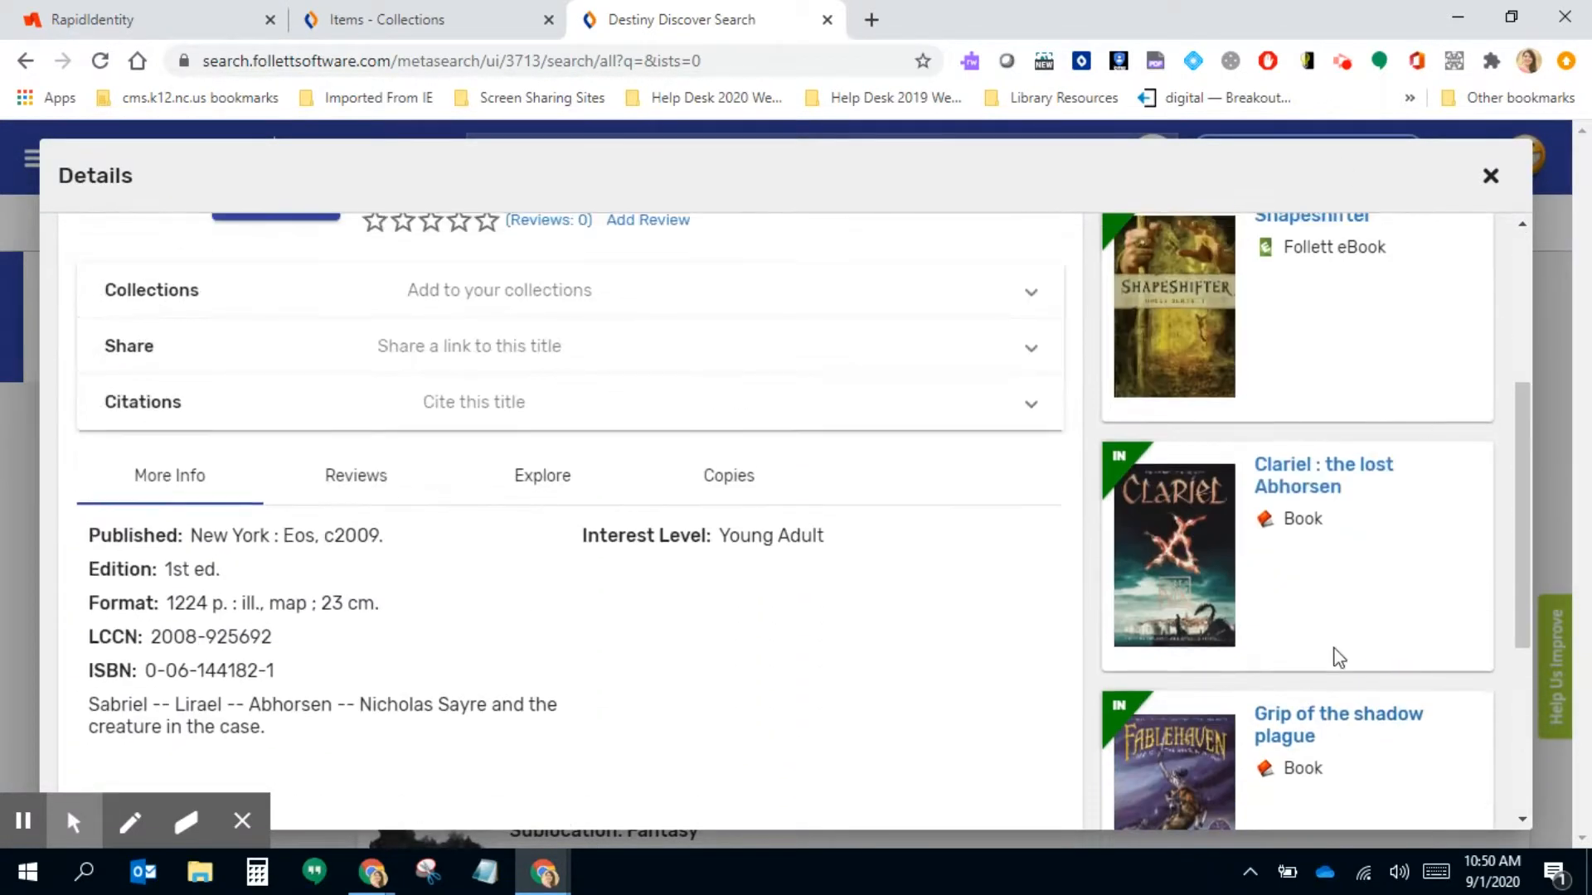